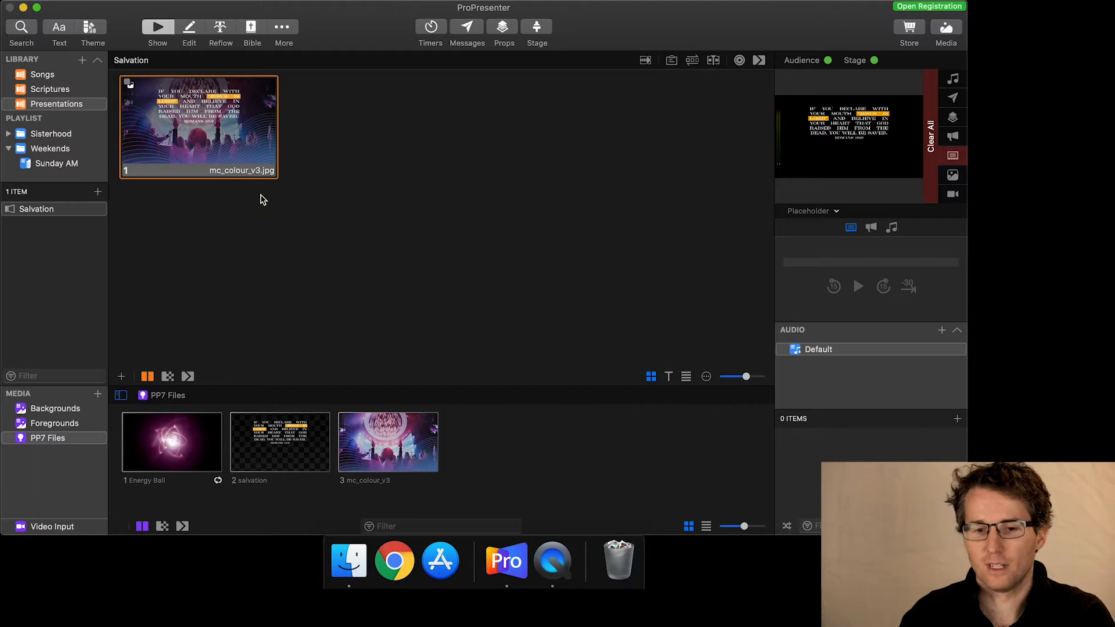
Step: Add a new blank slide to the Salvation presentation and open it in the slide editor
left_click(191, 30)
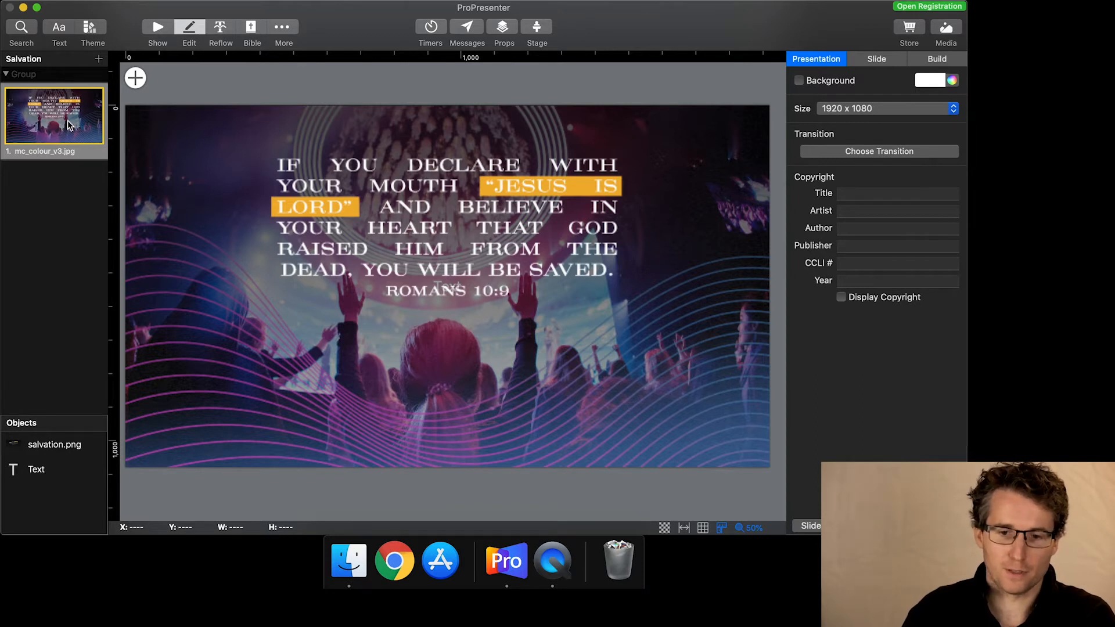
left_click(152, 31)
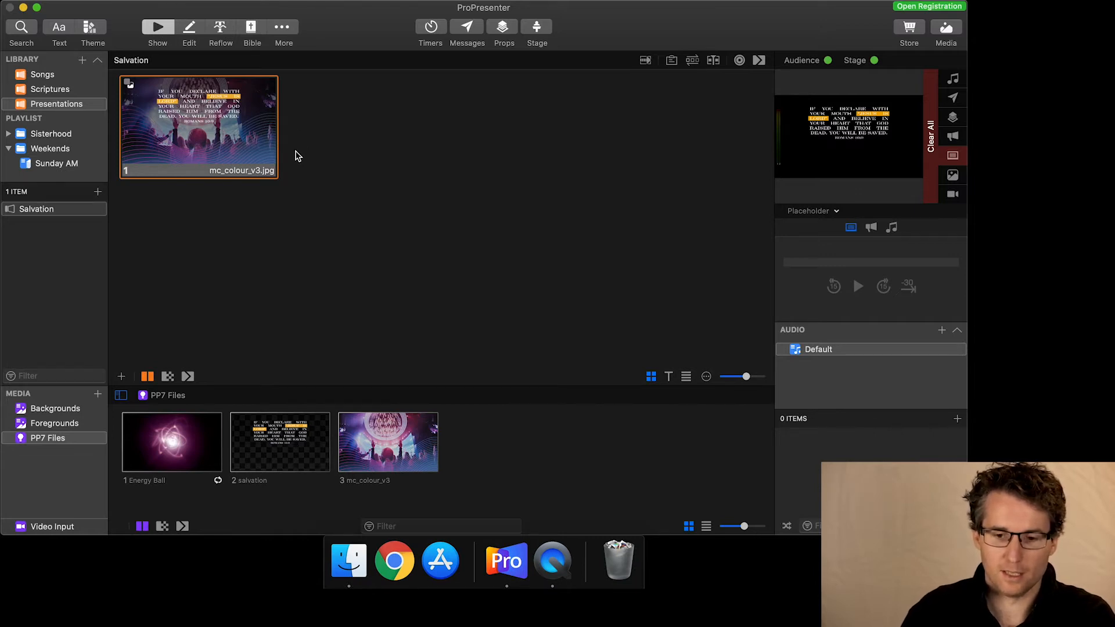
left_click(123, 377)
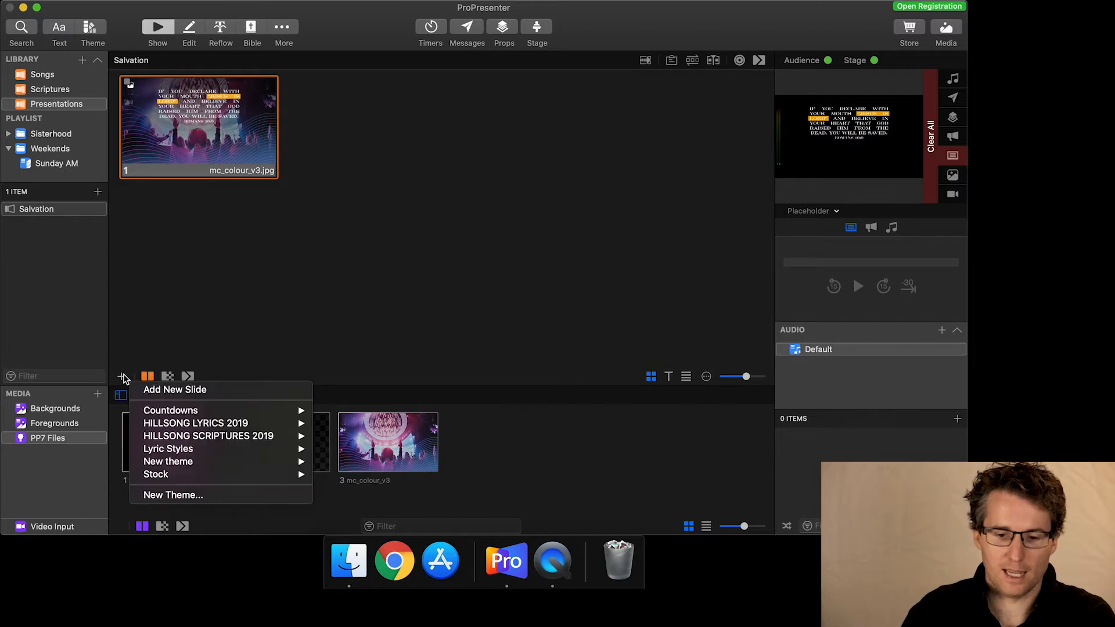
left_click(162, 392)
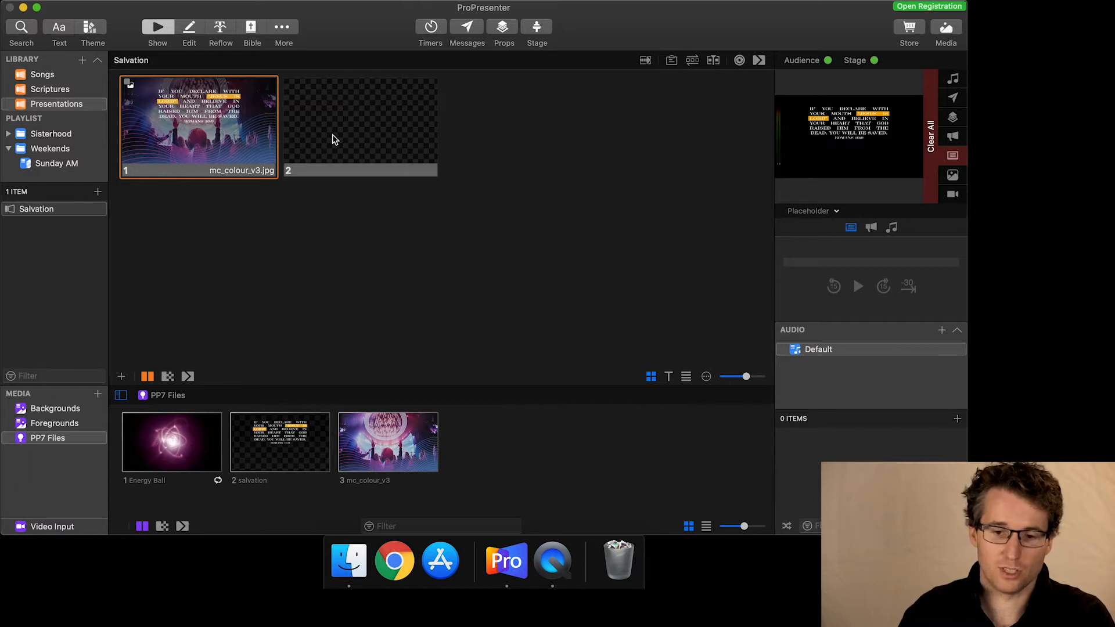
left_click(190, 28)
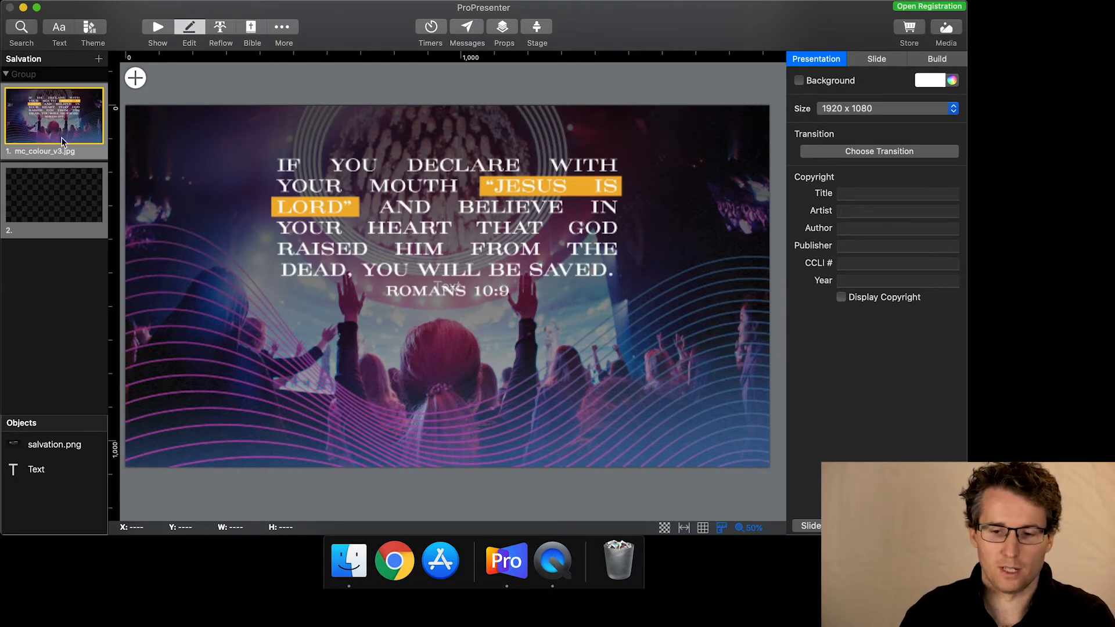
left_click(71, 189)
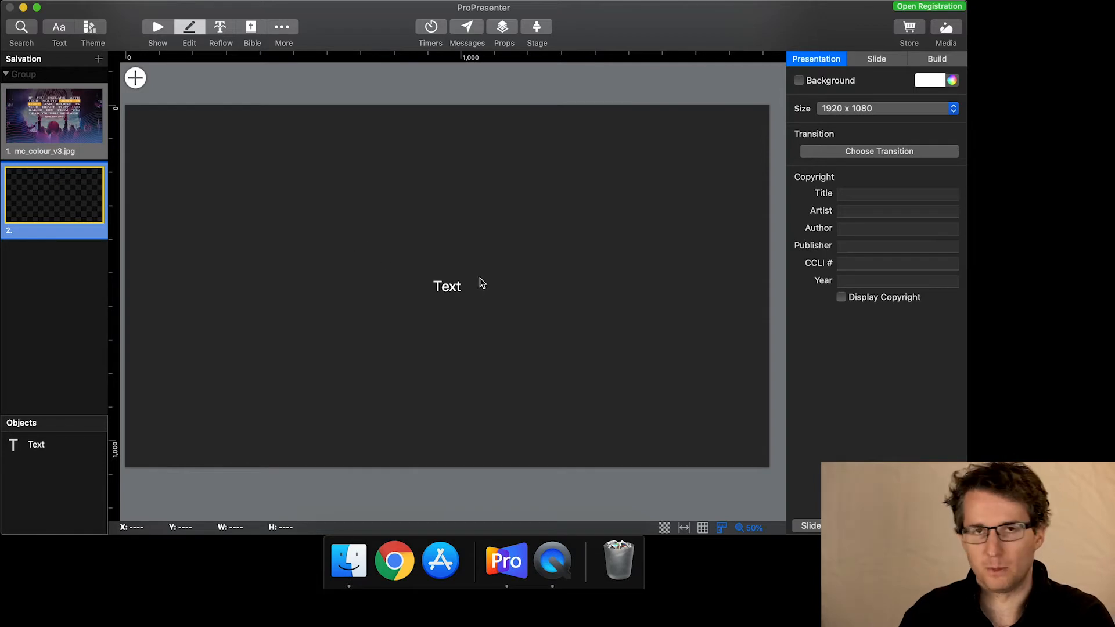
Step: Try the horizontal and vertical alignment options on the new slide's text box, finishing with it centred both ways
left_click(448, 296)
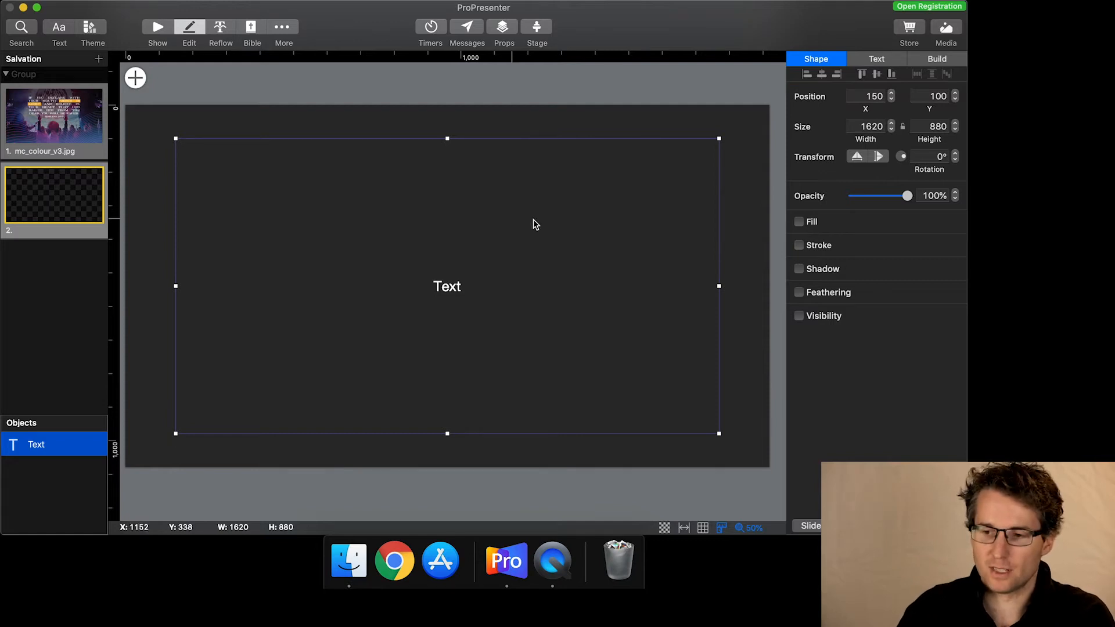
left_click(809, 75)
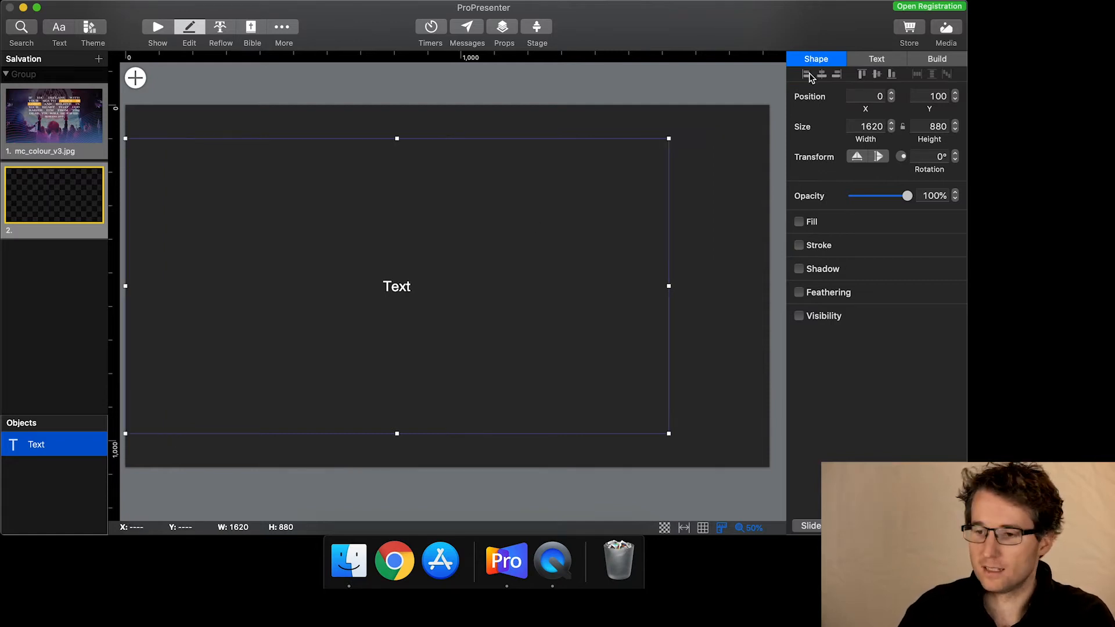
left_click(824, 75)
left_click(837, 77)
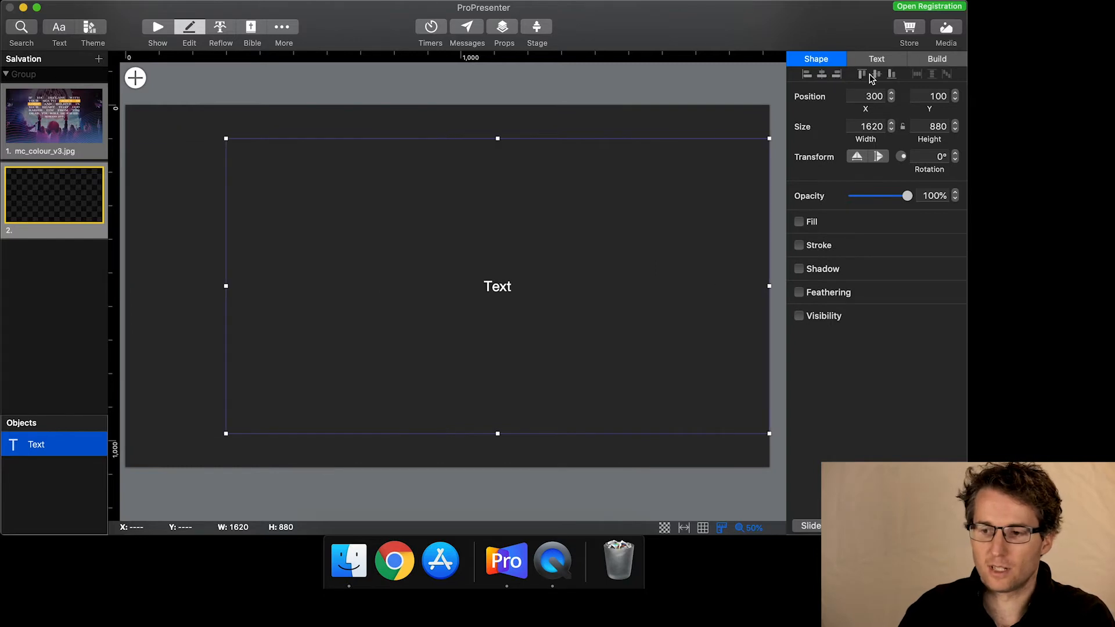
left_click(869, 75)
left_click(876, 75)
left_click(892, 75)
left_click(875, 76)
left_click(823, 76)
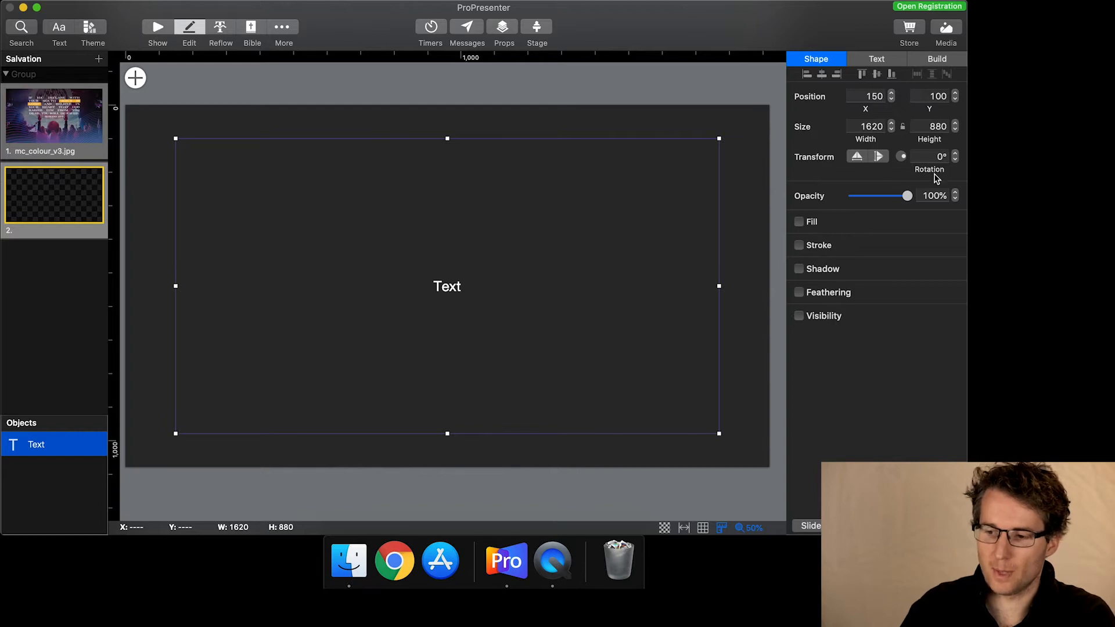
mouse_move(909, 198)
left_mouse_down()
mouse_move(863, 196)
mouse_move(908, 196)
left_mouse_up()
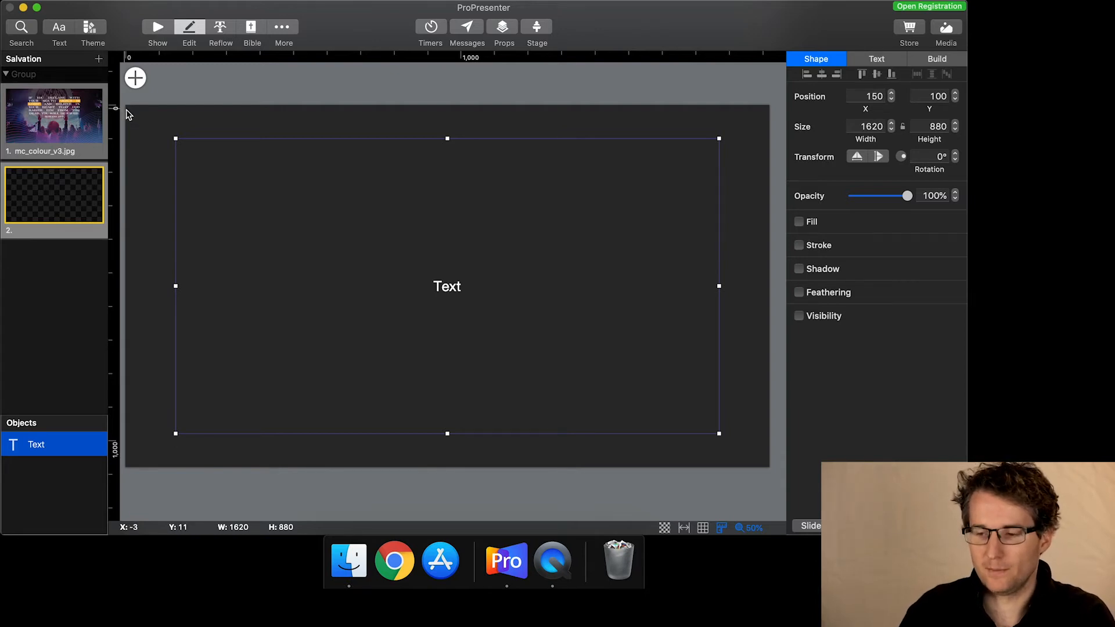
Step: Set the text box's position to X 0 and Y 0, and return it to the slide's centre
left_click(874, 96)
type("0")
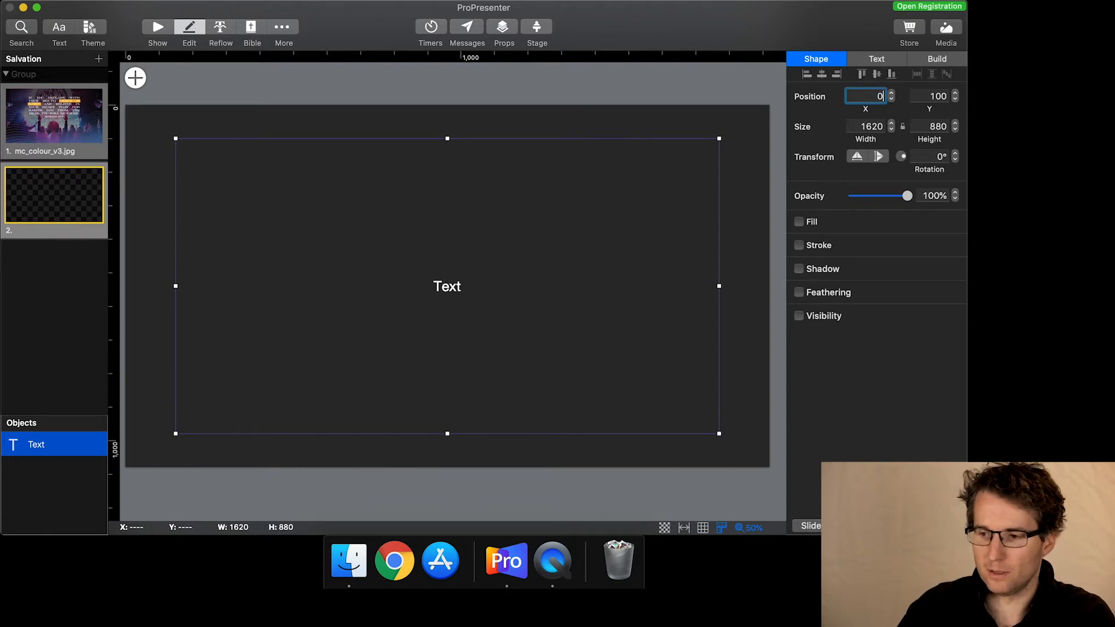
left_click(924, 96)
type("0")
key("Return")
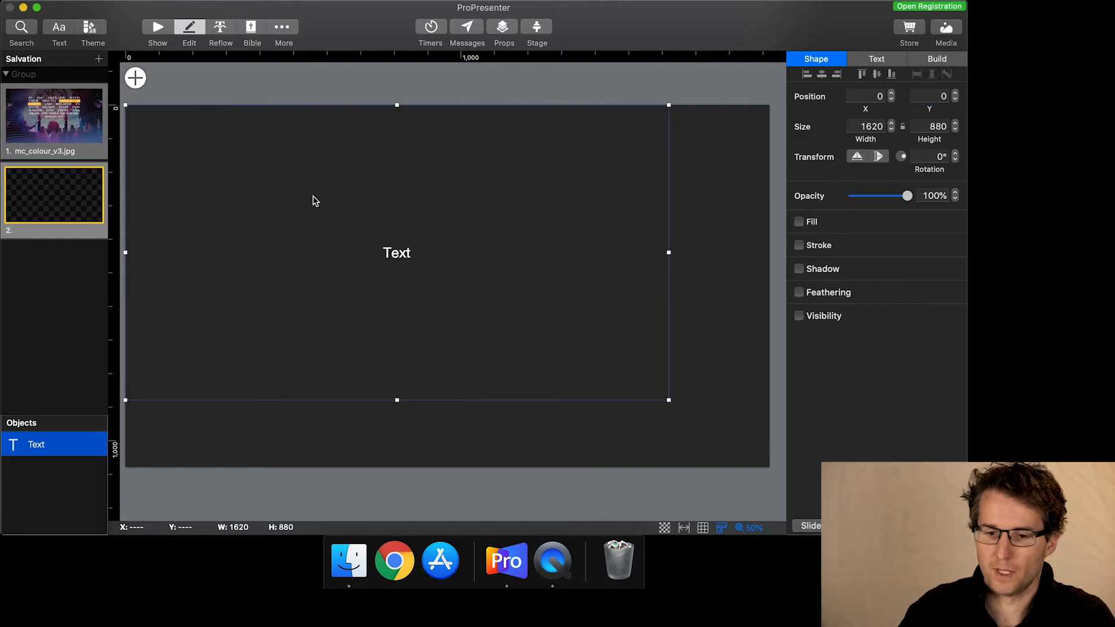
mouse_move(358, 247)
left_mouse_down()
mouse_move(408, 276)
mouse_move(391, 259)
mouse_move(381, 273)
mouse_move(316, 224)
mouse_move(368, 219)
mouse_move(371, 260)
left_mouse_up()
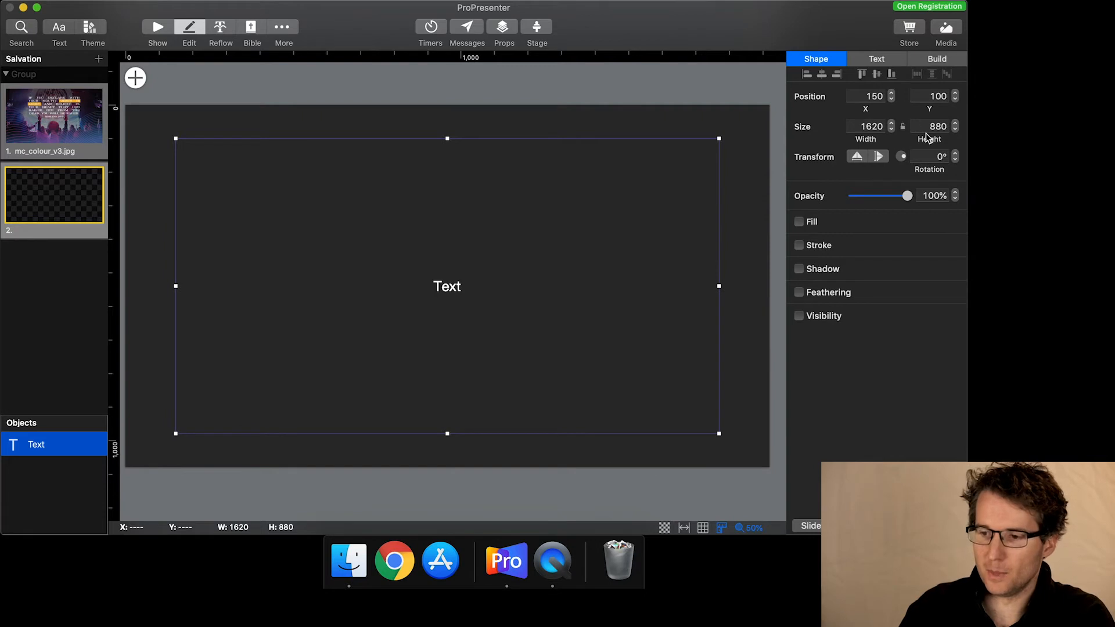
Step: Set the text box's size to 1920 wide by 1080 high
double_click(858, 128)
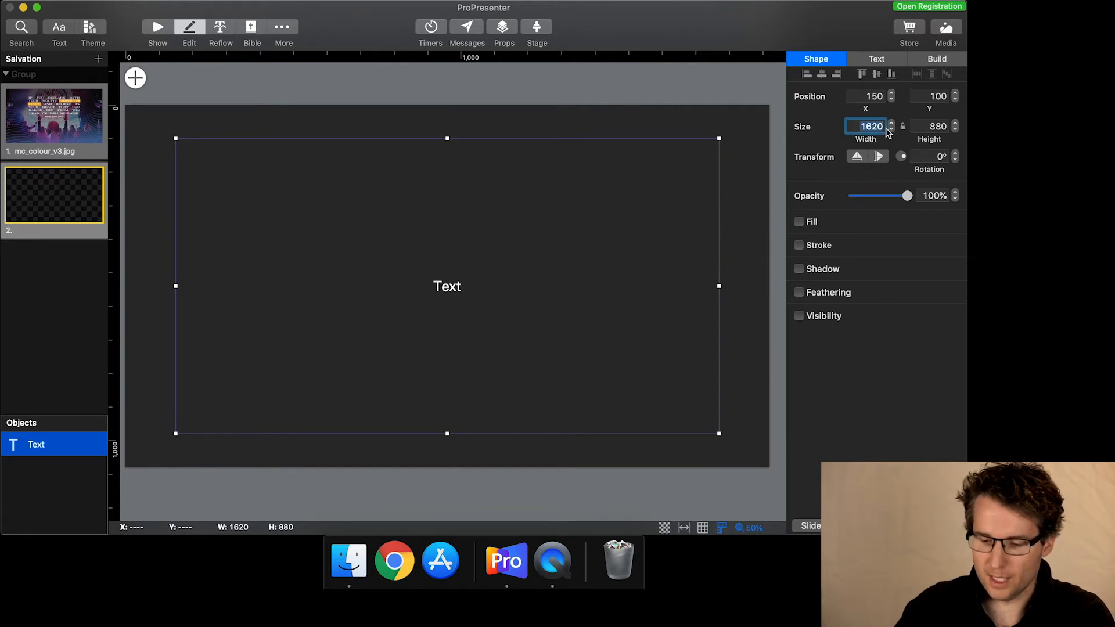
type("1920")
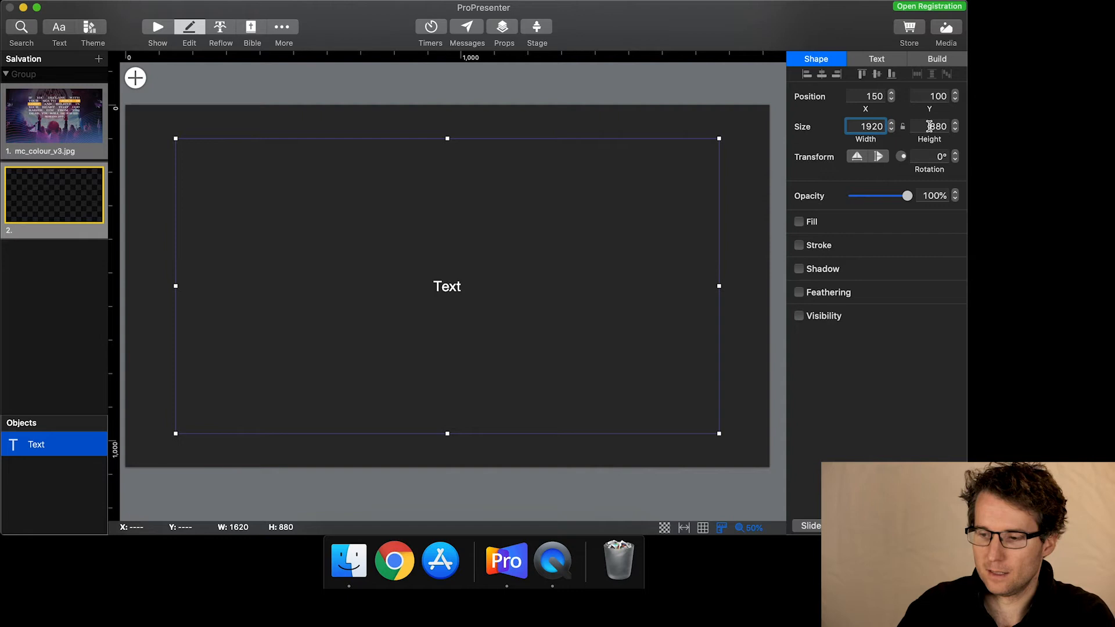
left_click(929, 126)
type("10")
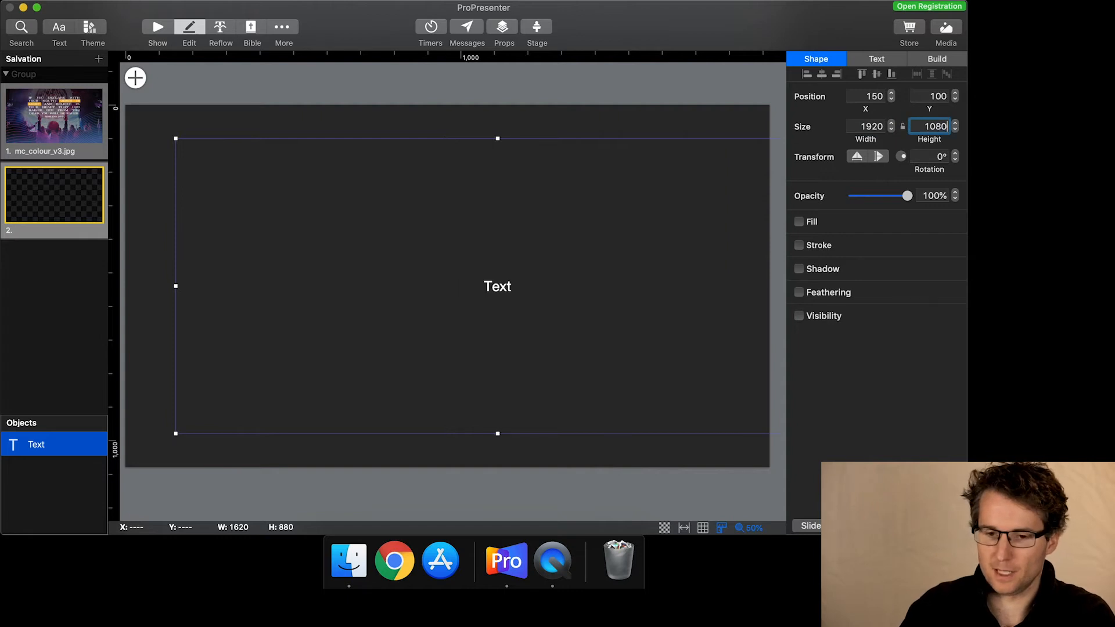
type("80")
key("Return")
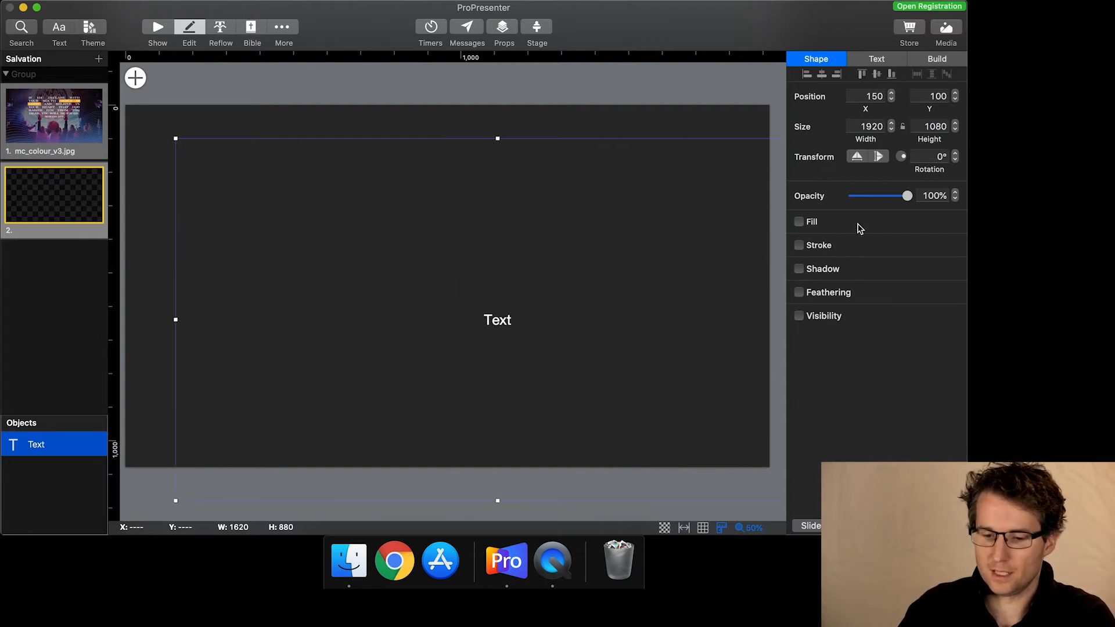
Step: Move the text box to position X 0, Y 0 so that it covers the whole slide
scroll(664, 283, "down", 2)
scroll(664, 282, "right", 3)
scroll(664, 283, "up", 1)
scroll(664, 282, "left", 3)
left_click_drag(563, 226, 516, 193)
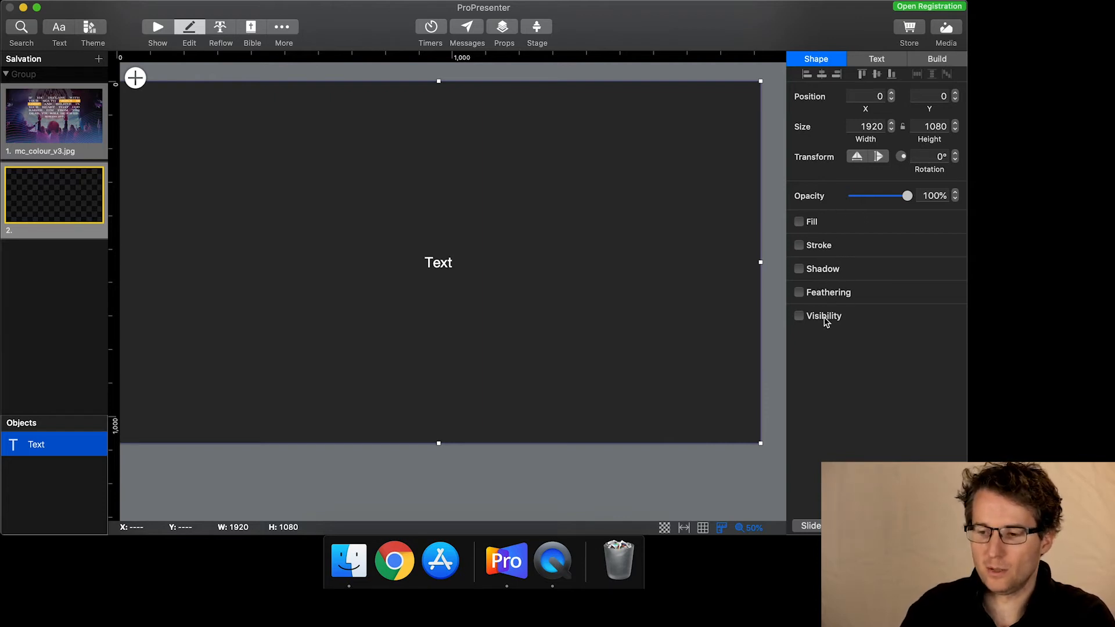
Step: Turn on the text box's colour fill and turn it off again
left_click(800, 222)
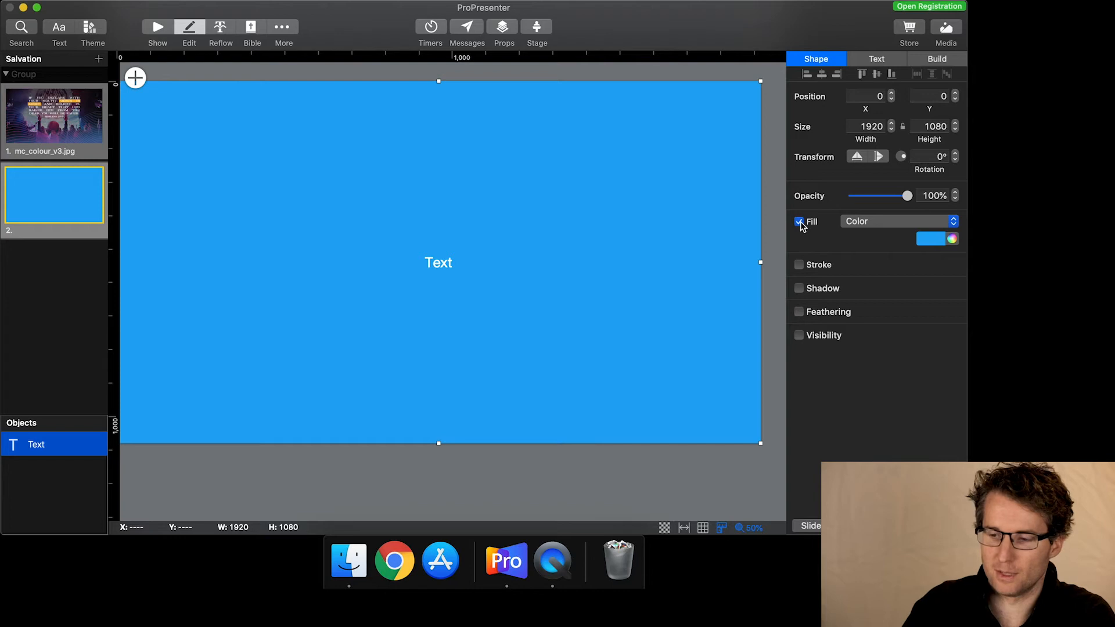
left_click(800, 222)
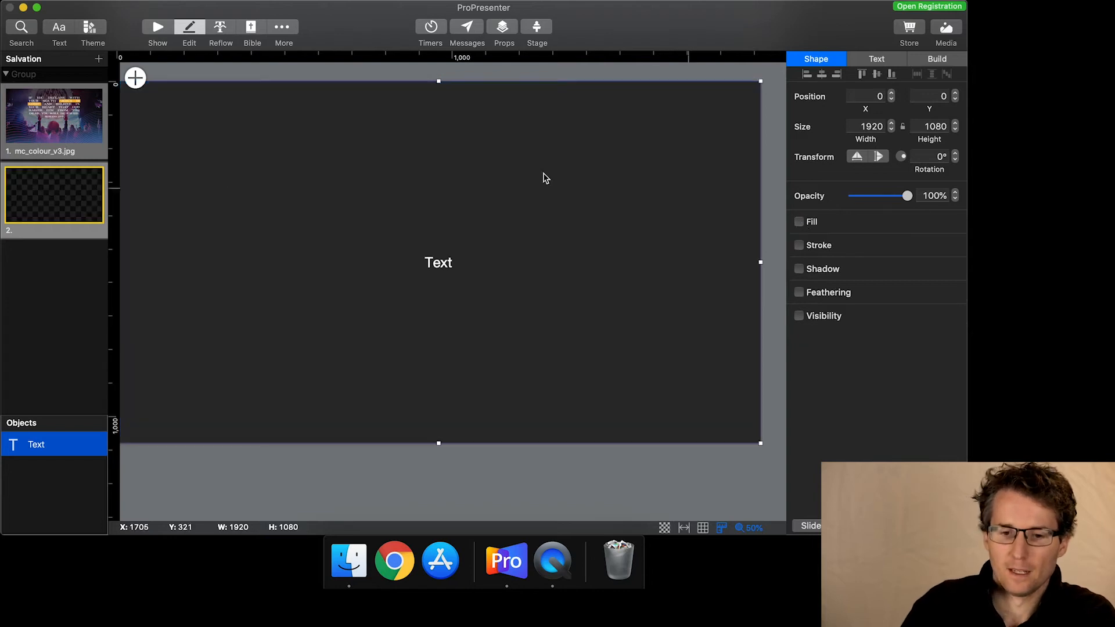
Step: Insert a rectangle shape and place it in the slide's upper-left area, at about X 338, Y 174
left_click(136, 80)
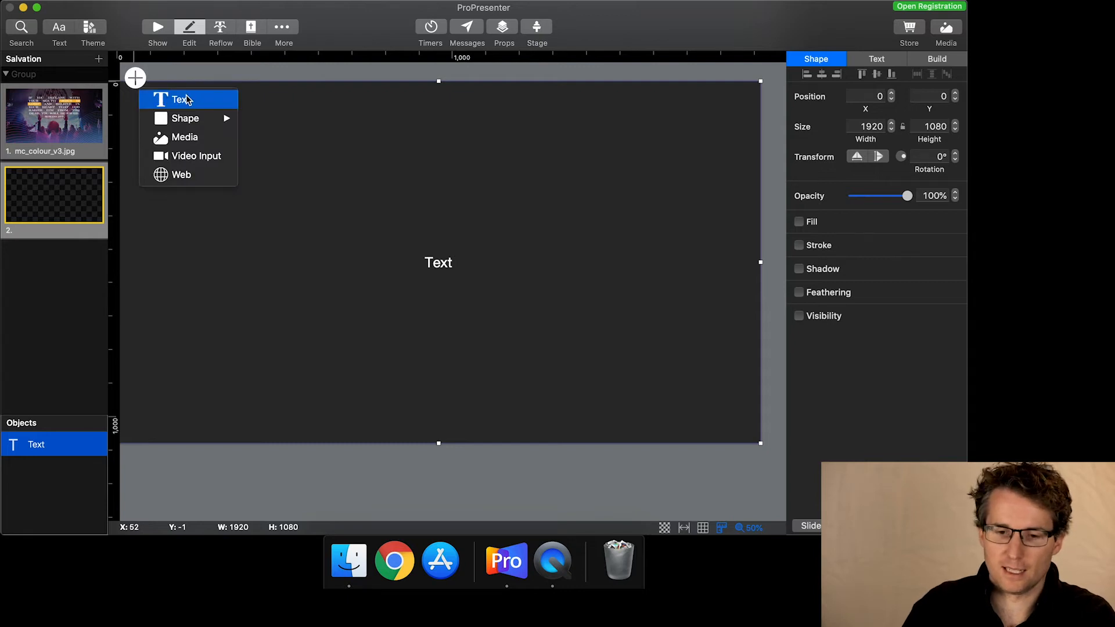
mouse_move(201, 122)
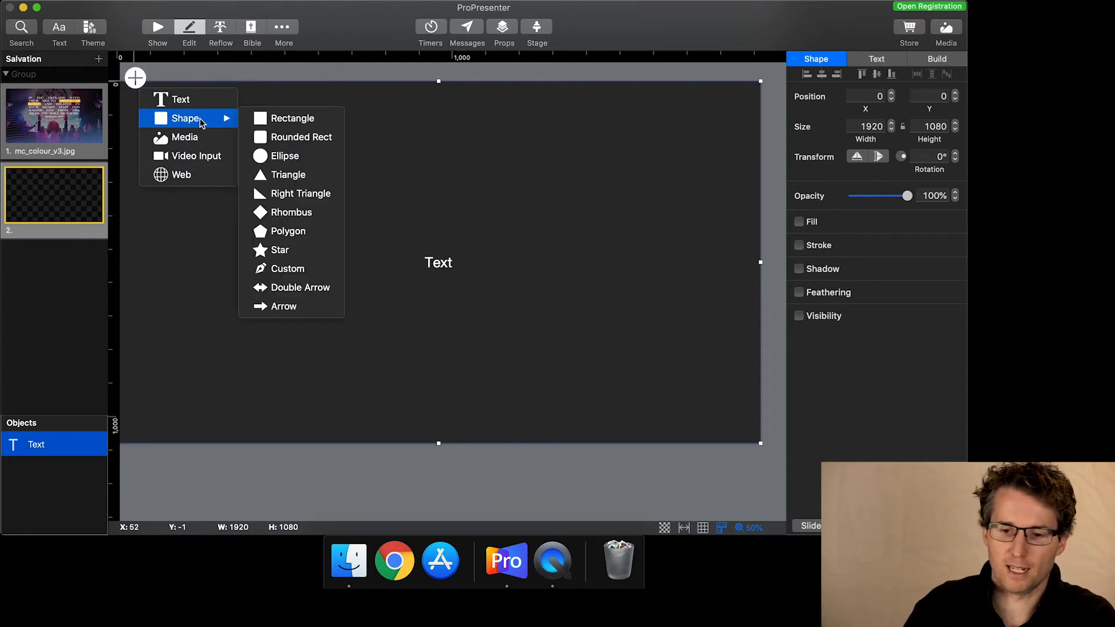
left_click(272, 118)
left_click_drag(438, 274, 260, 180)
Step: Select the text box and the rectangle in turn to compare their shape properties, and review the insertable object types
left_click(366, 179)
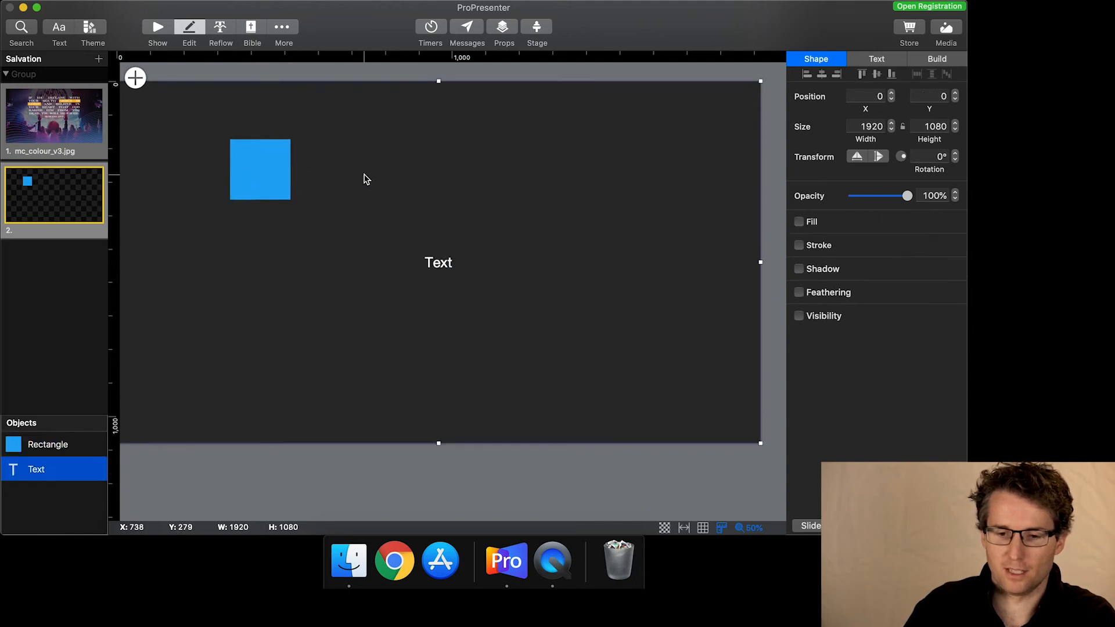
left_click(267, 155)
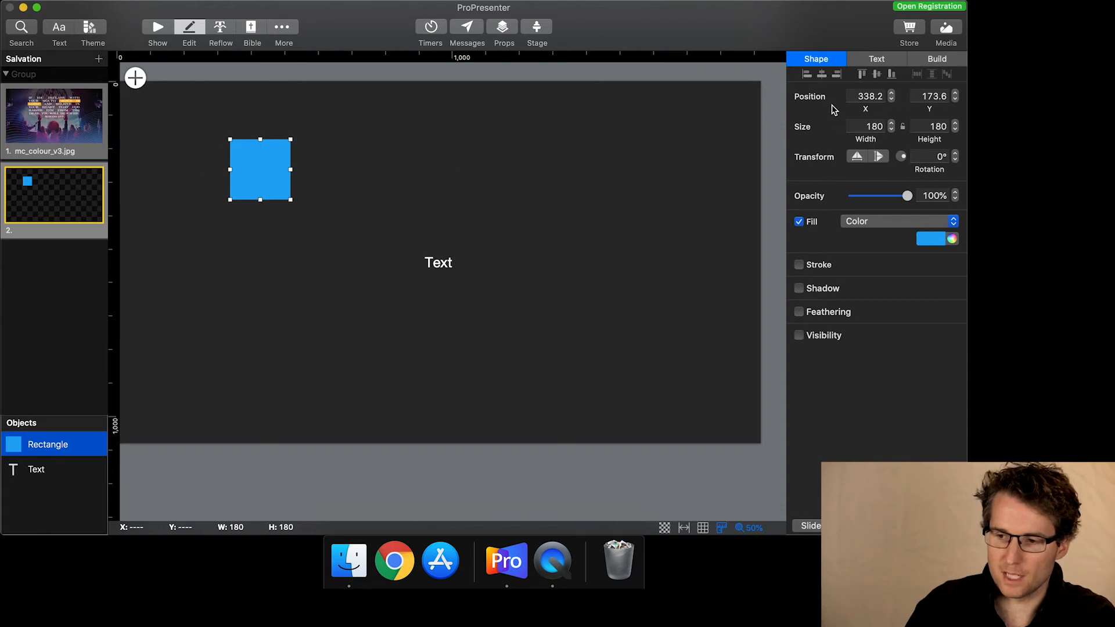
left_click(465, 251)
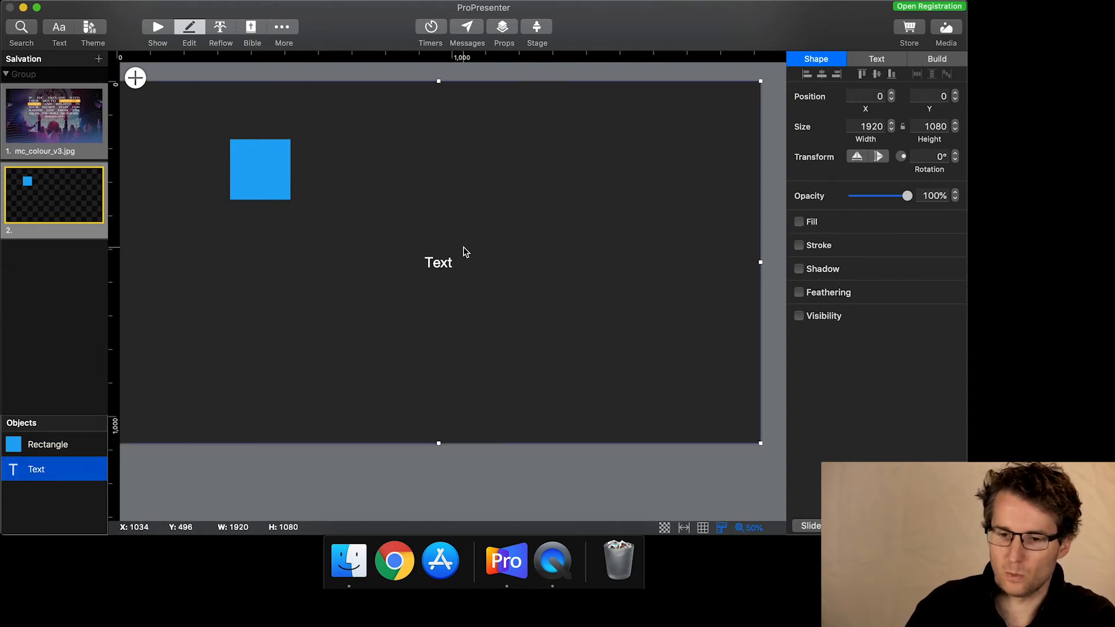
left_click(234, 164)
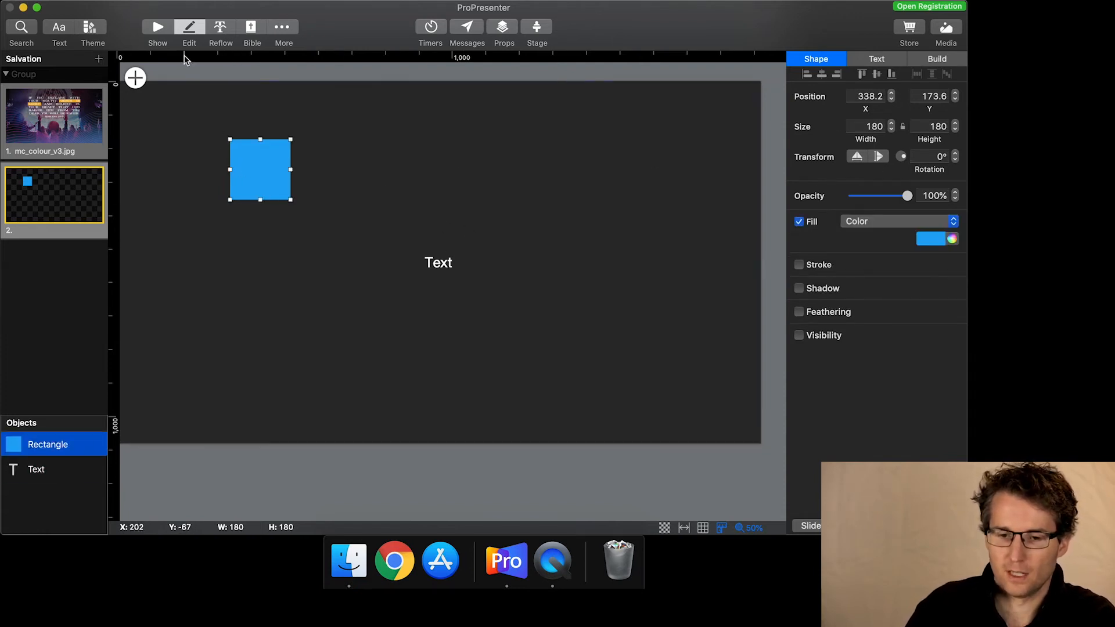
left_click(136, 77)
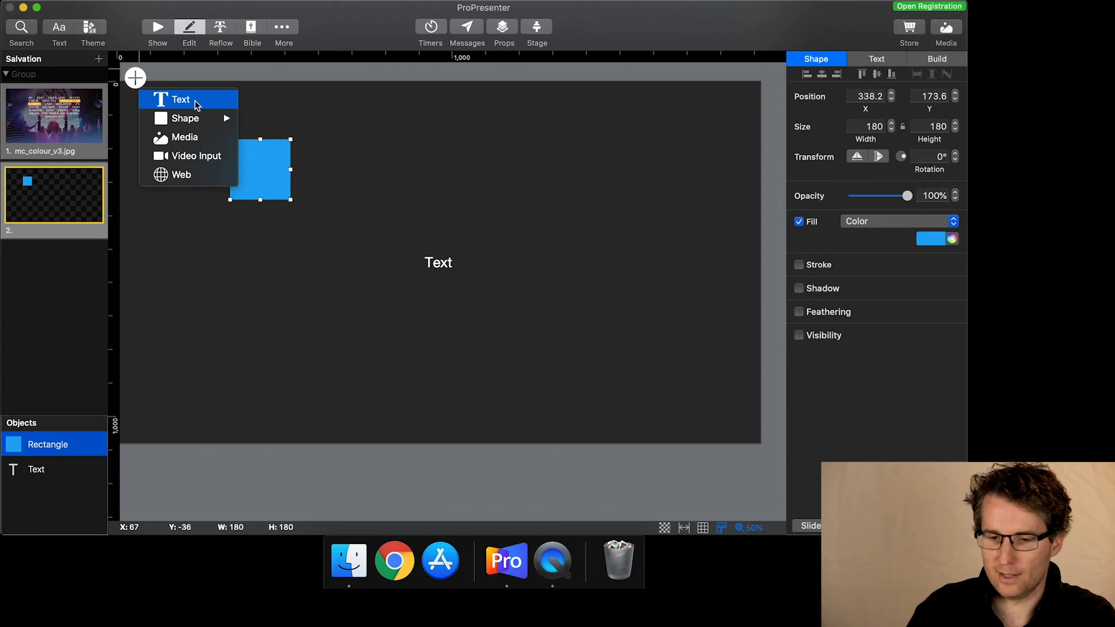
left_click(269, 77)
Step: Show the text box's text formatting settings and review the available text scaling options
left_click(458, 183)
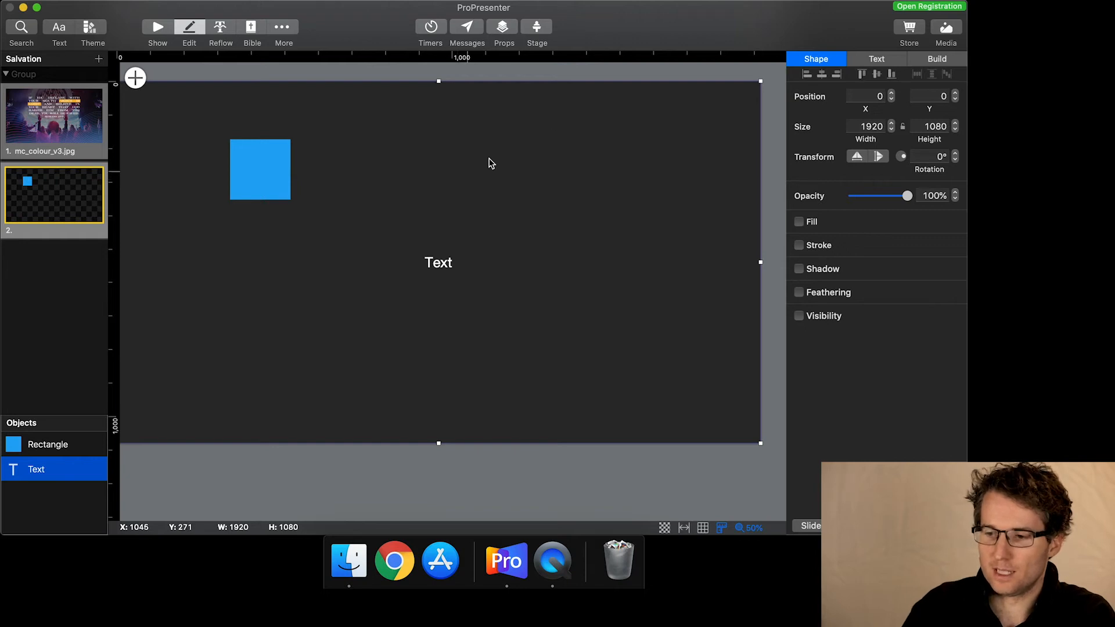
left_click(881, 58)
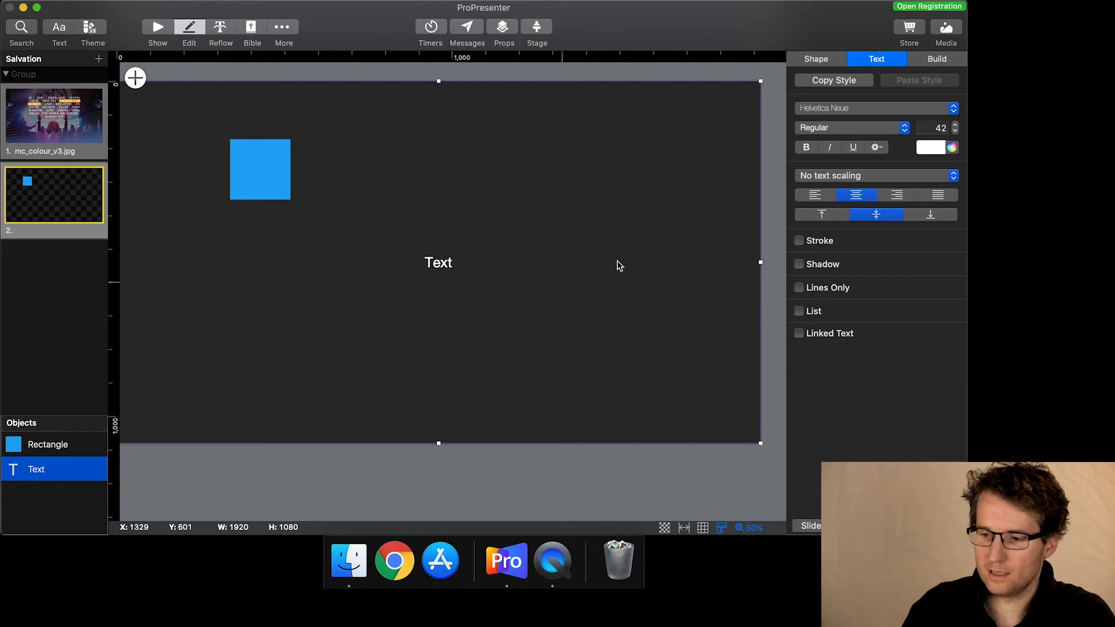
left_click(866, 177)
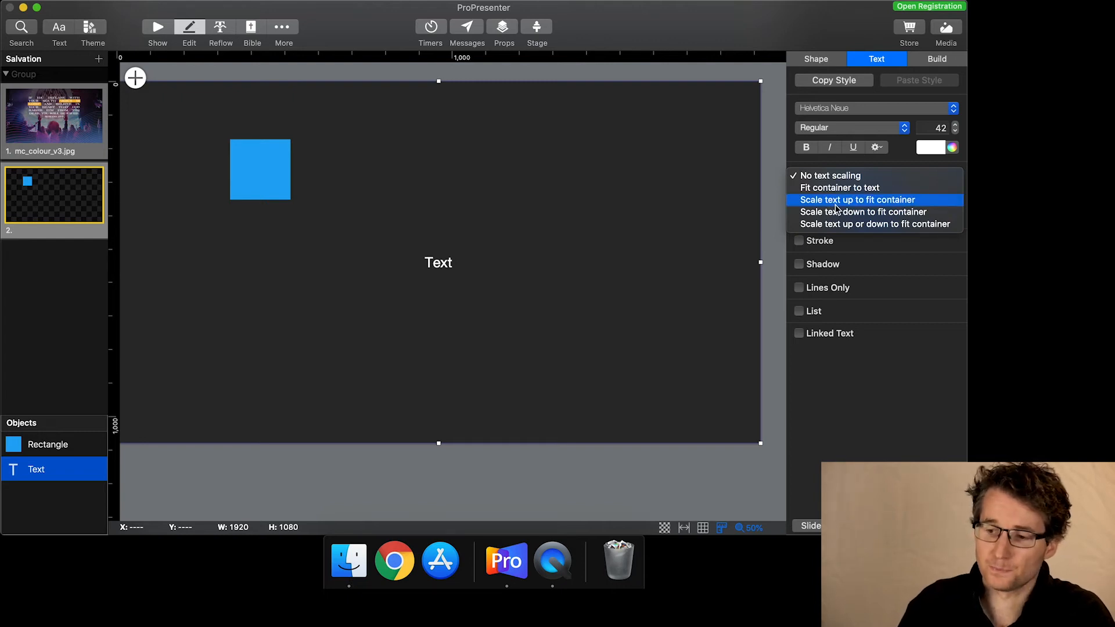
left_click(899, 152)
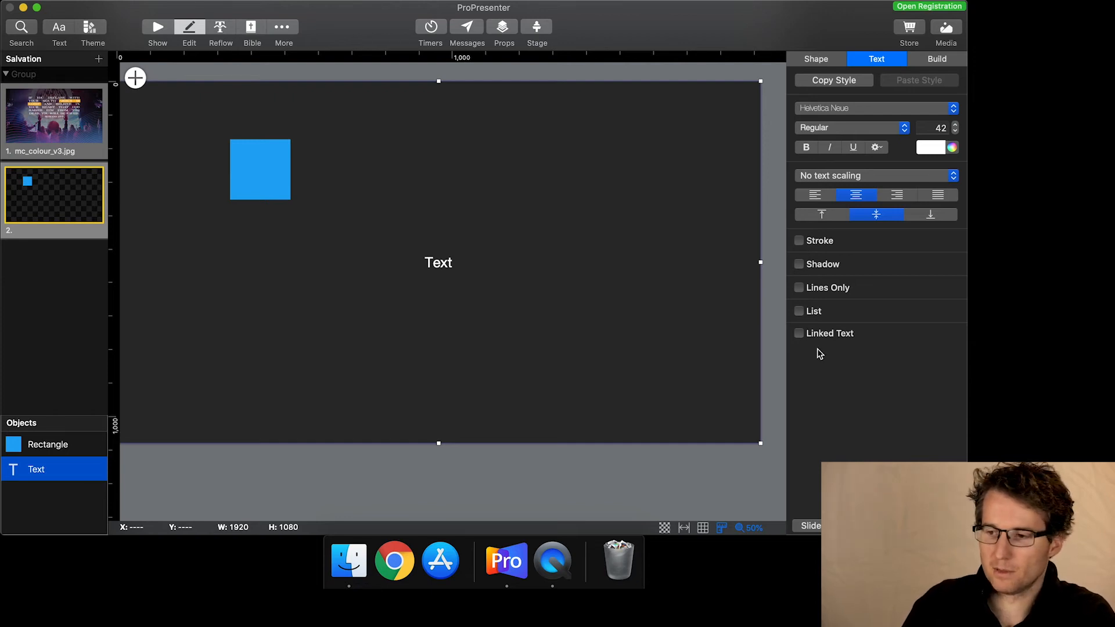
Step: Show the text box's build settings and browse the transitions available for its Build In
left_click(937, 60)
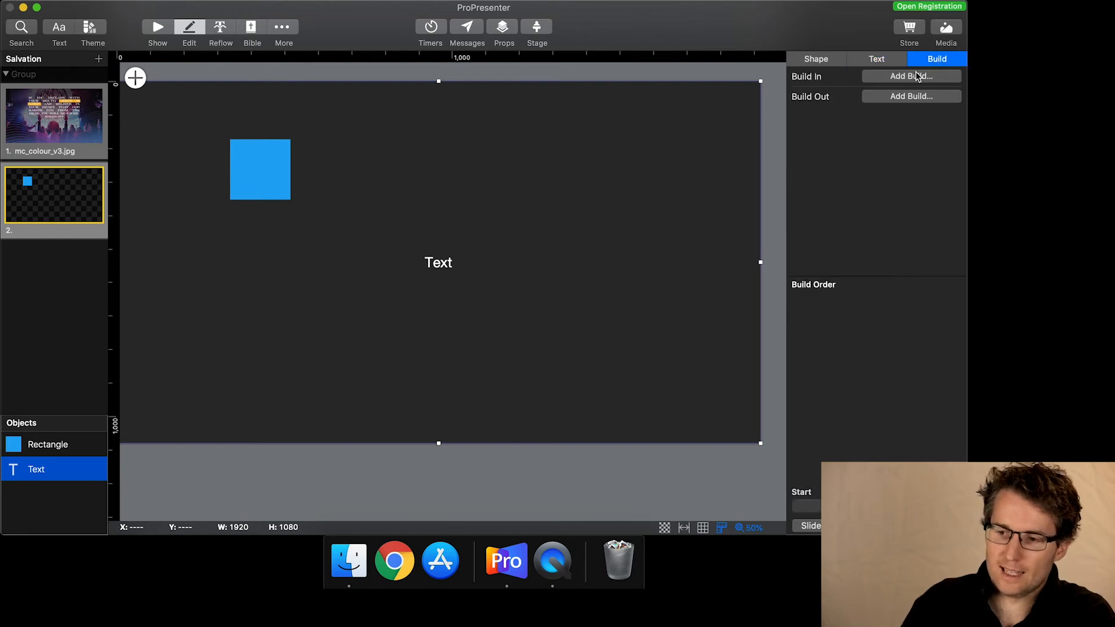
left_click(917, 76)
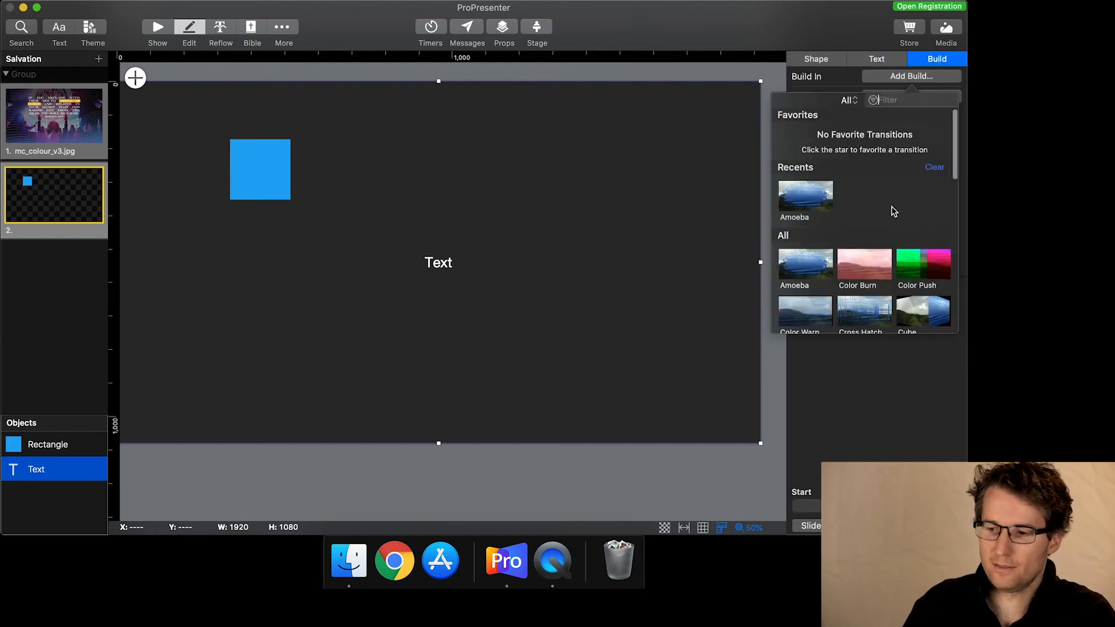
scroll(875, 240, "down", 2)
scroll(876, 243, "down", 10)
scroll(876, 243, "down", 8)
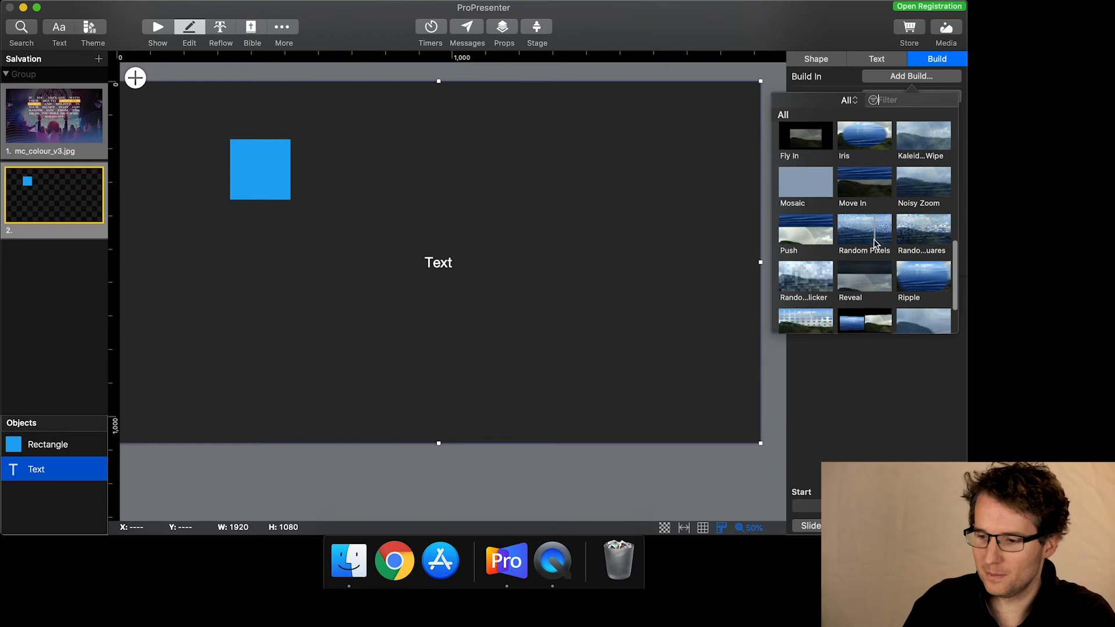
scroll(876, 244, "down", 3)
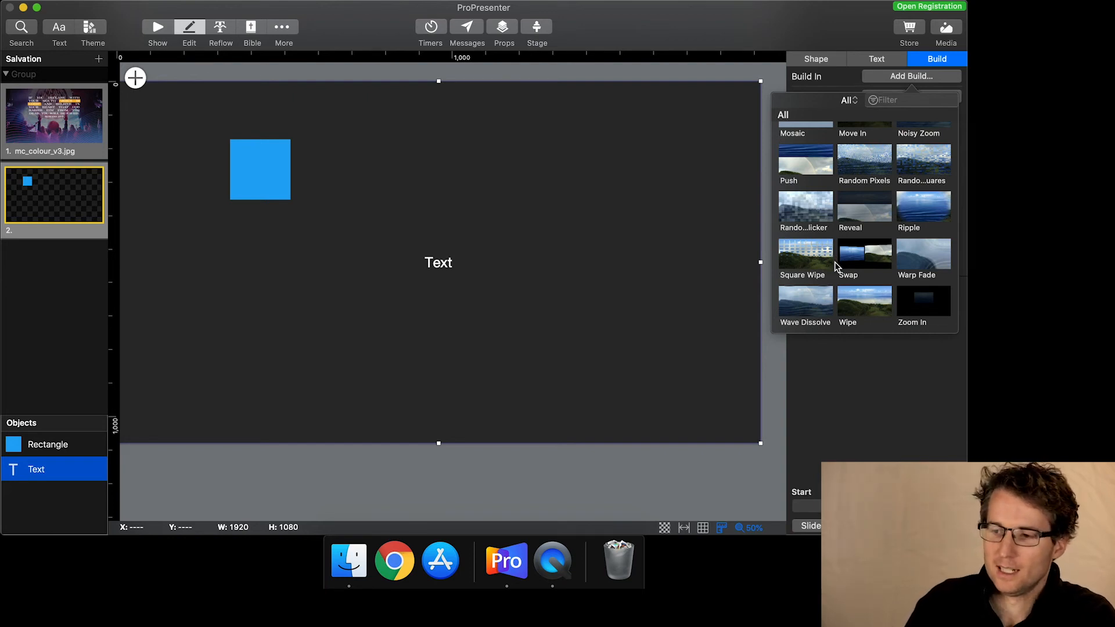
left_click(925, 64)
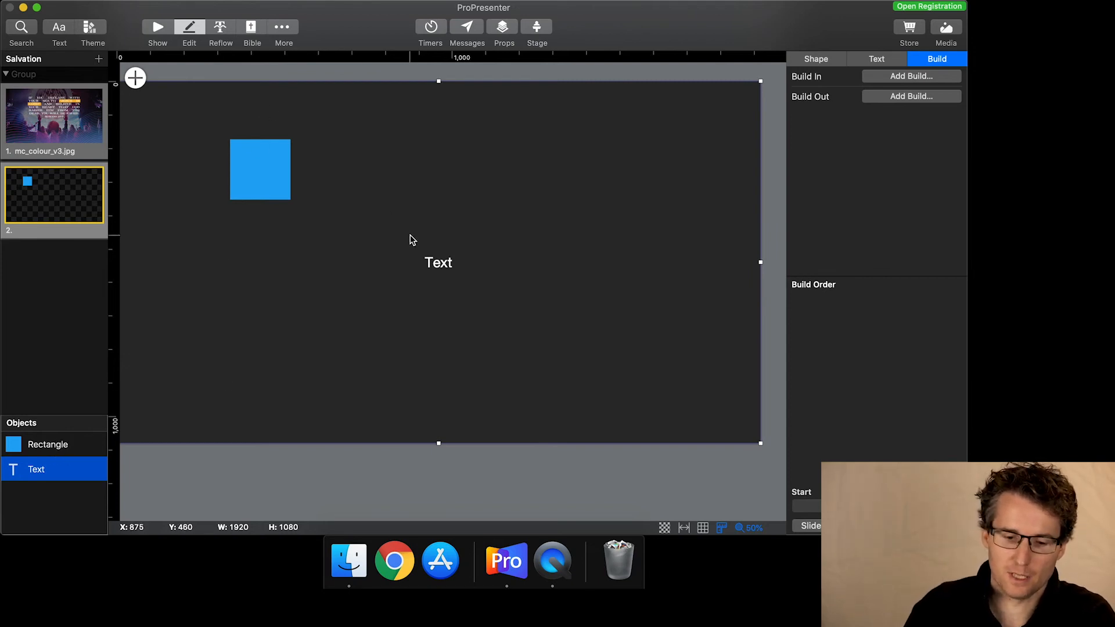
Step: Hide the text object on the slide and show it again
left_click(46, 446)
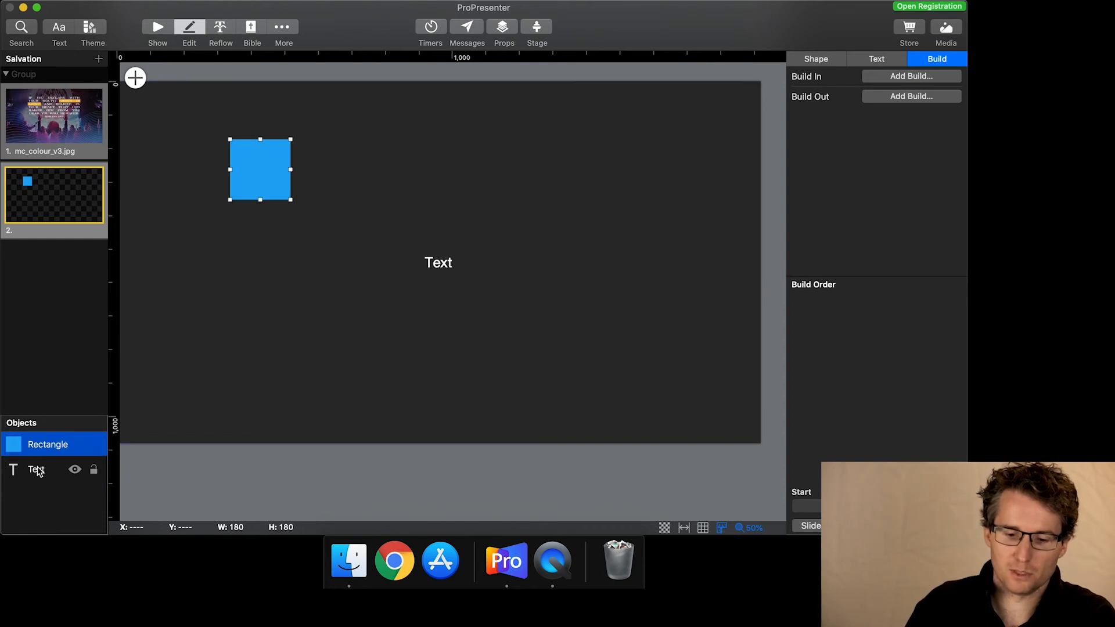
left_click(72, 469)
left_click(75, 470)
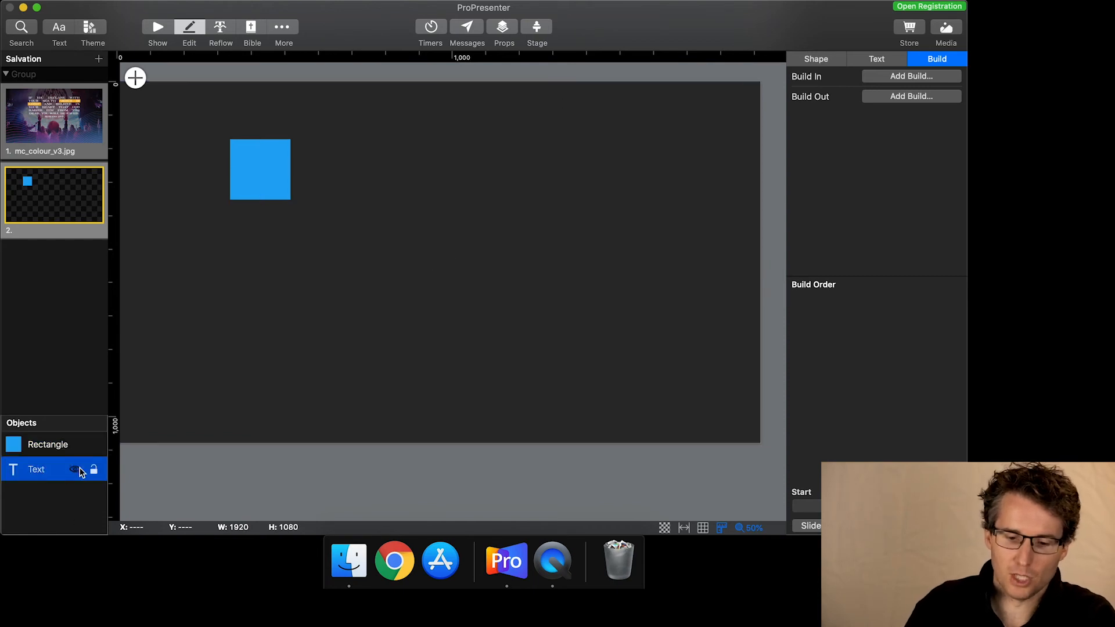
left_click(75, 469)
Step: Lock the text object, try selecting it alongside the rectangle in the object list, and unlock it again
left_click(94, 470)
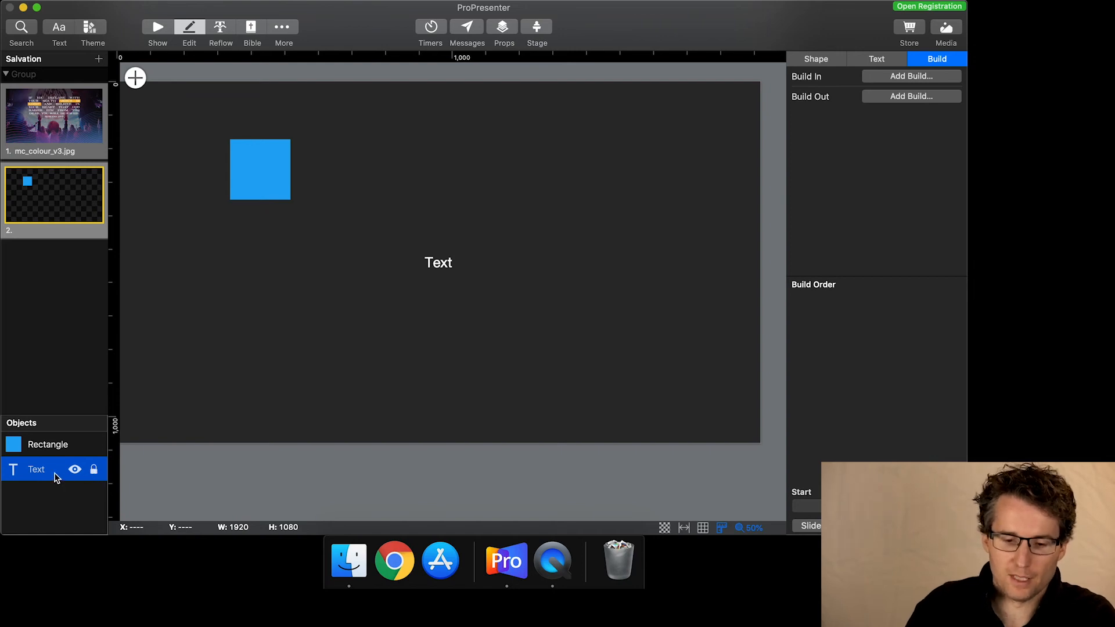
left_click(52, 449)
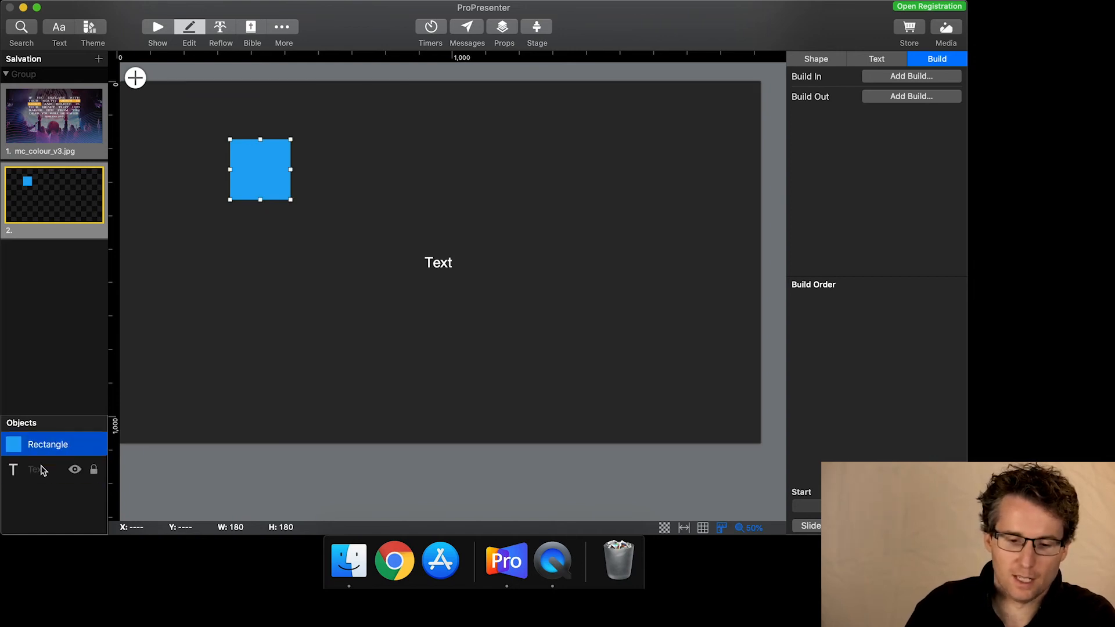
left_click(35, 469)
left_click(35, 445)
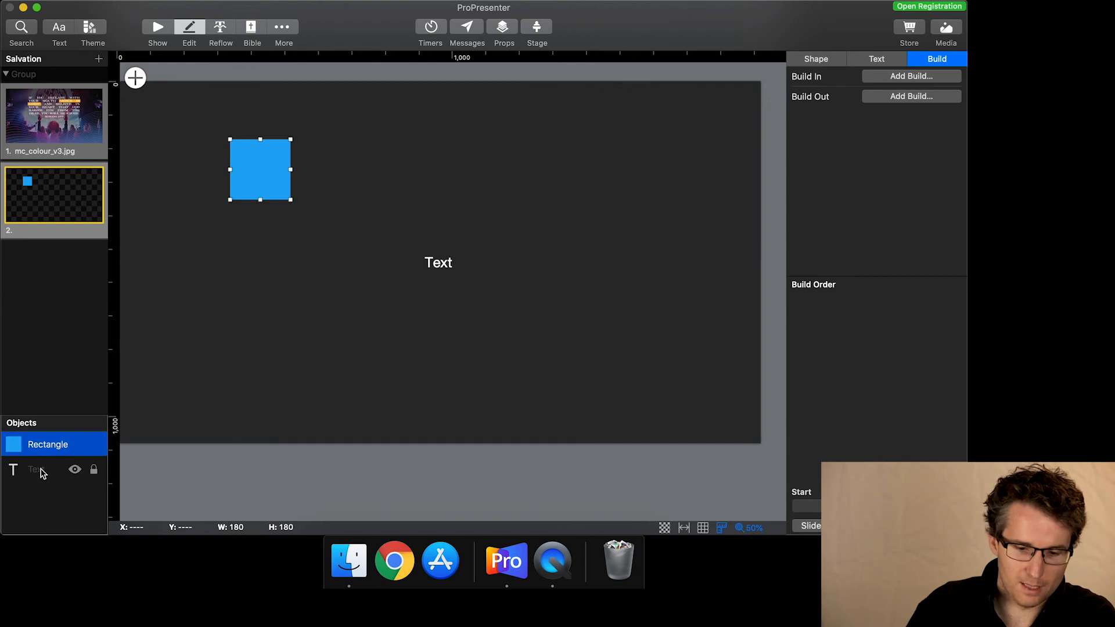
left_click(94, 470)
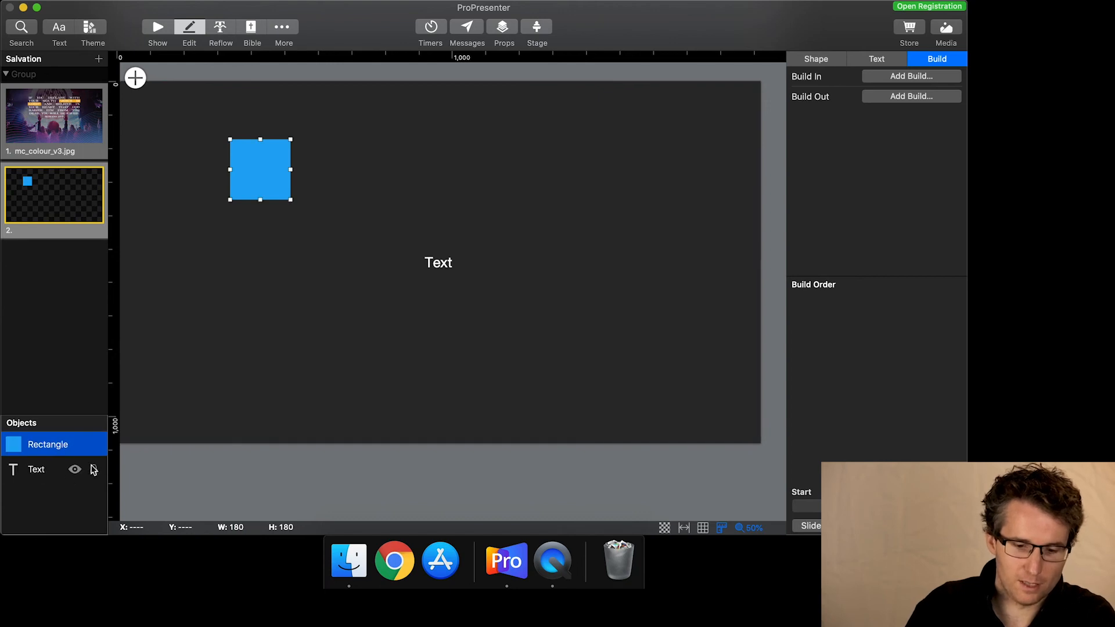
Step: Open the text object's name for editing in the object list and keep the name Text
left_click(40, 472)
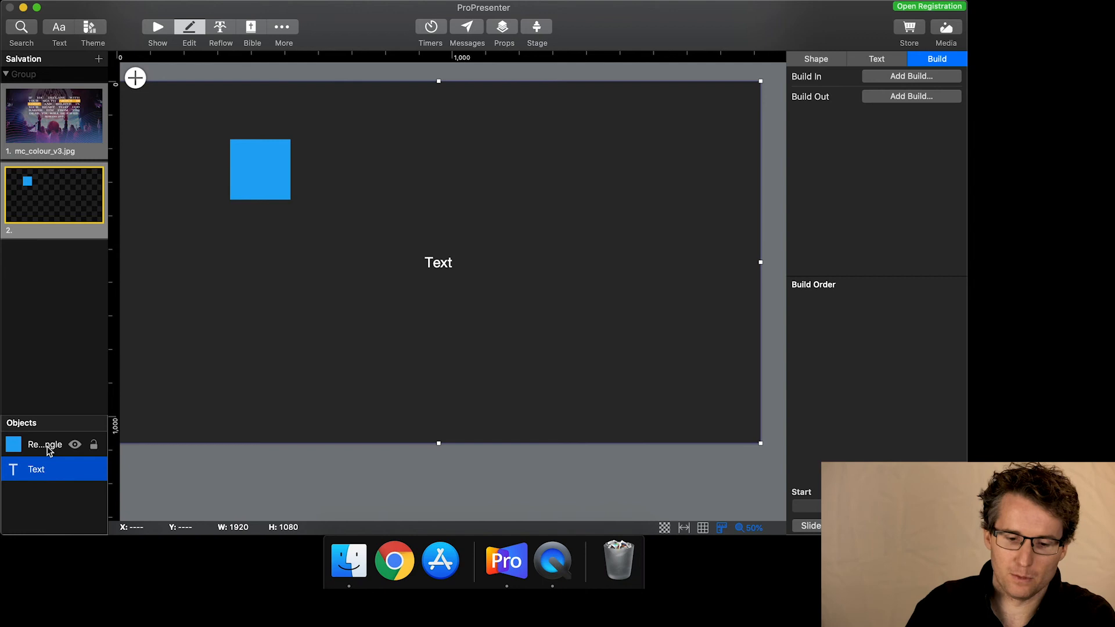
double_click(40, 470)
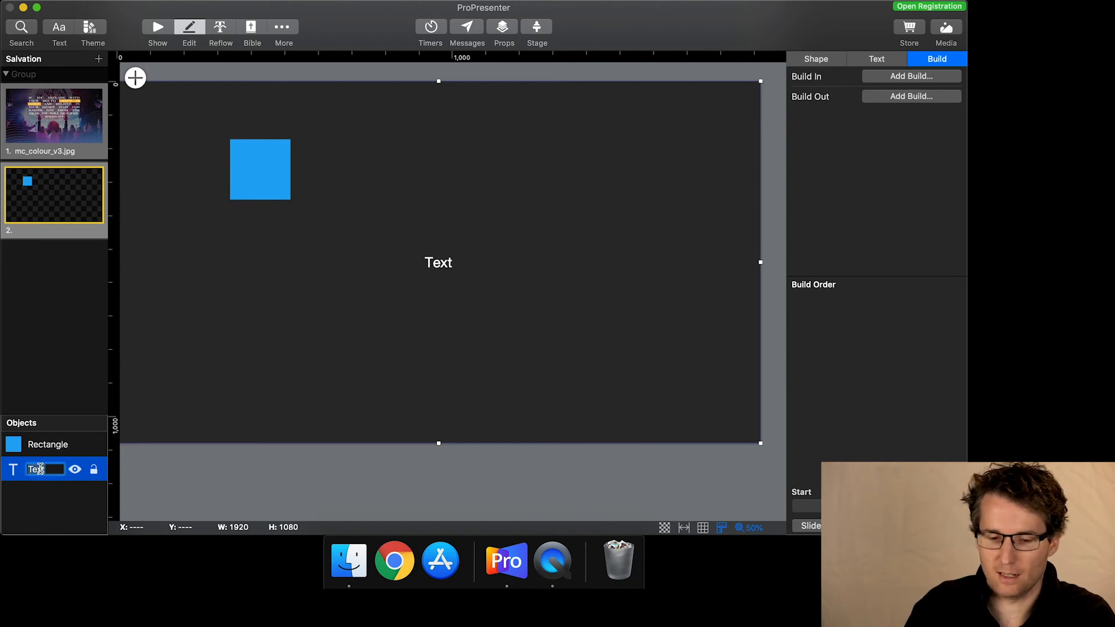
key("Return")
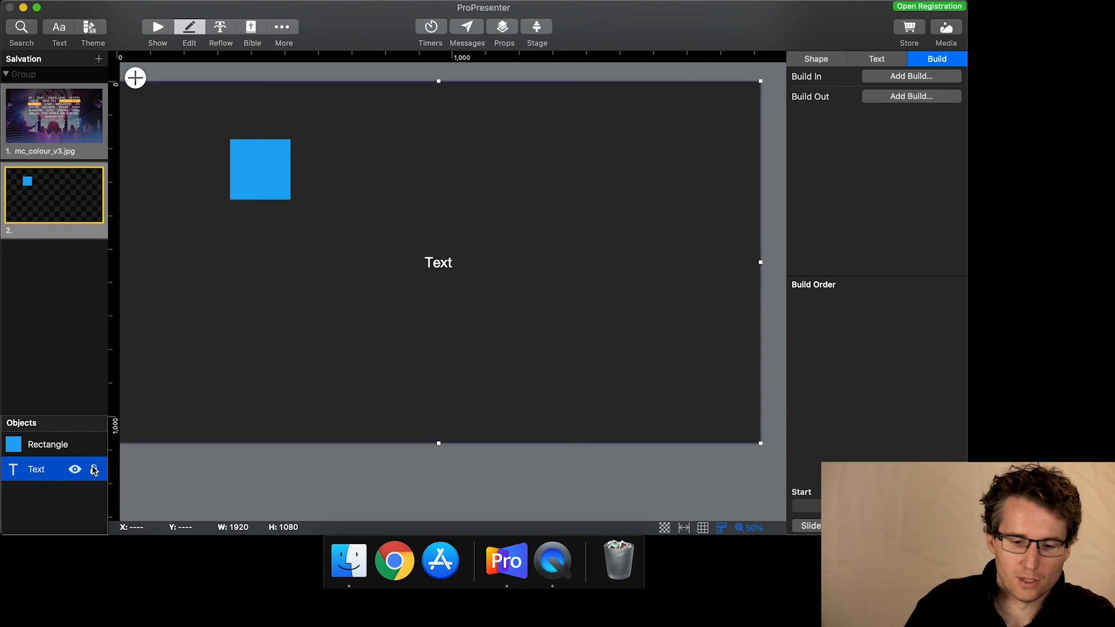
Step: Enlarge the rectangle to about 1410 × 733 so it covers the text, and select the text object beneath it from the object list
left_click(31, 449)
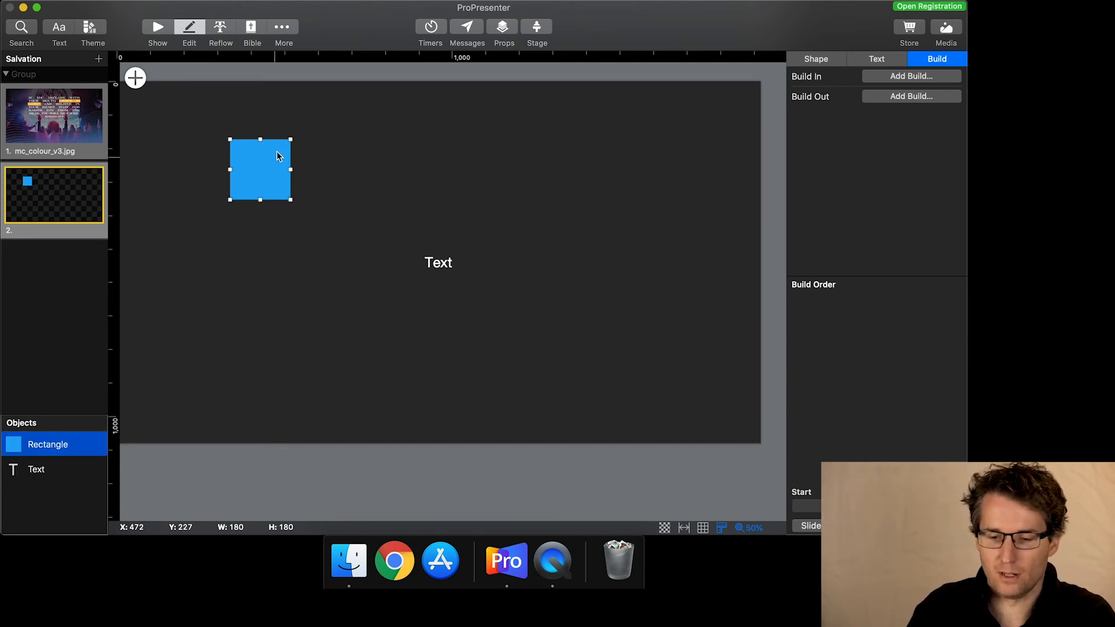
left_click_drag(290, 199, 703, 385)
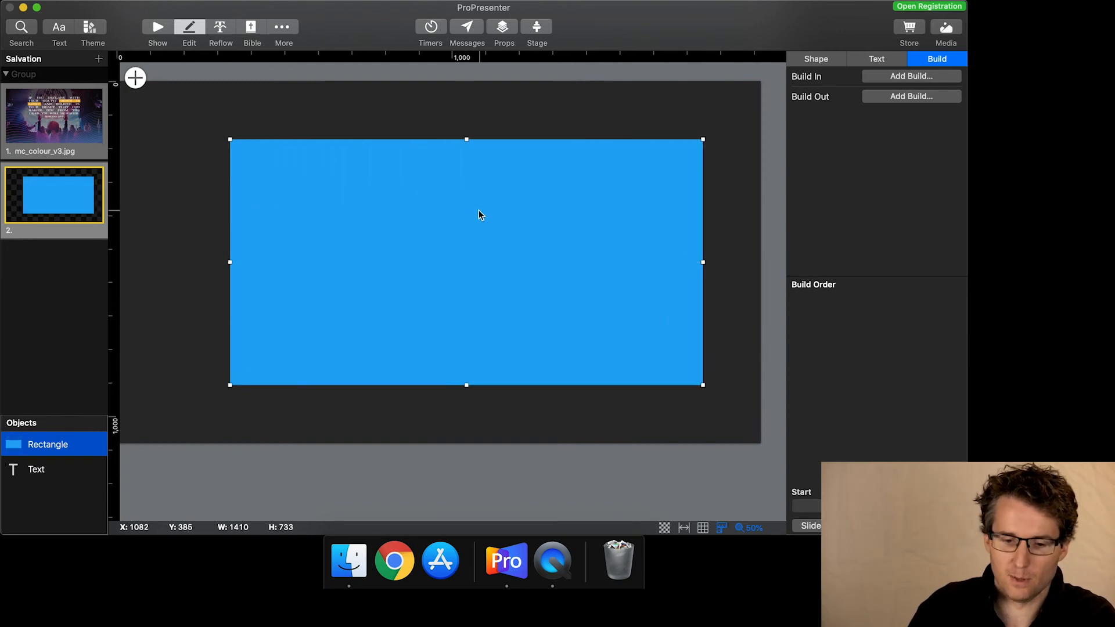
left_click(47, 466)
left_click(47, 448)
left_click(39, 472)
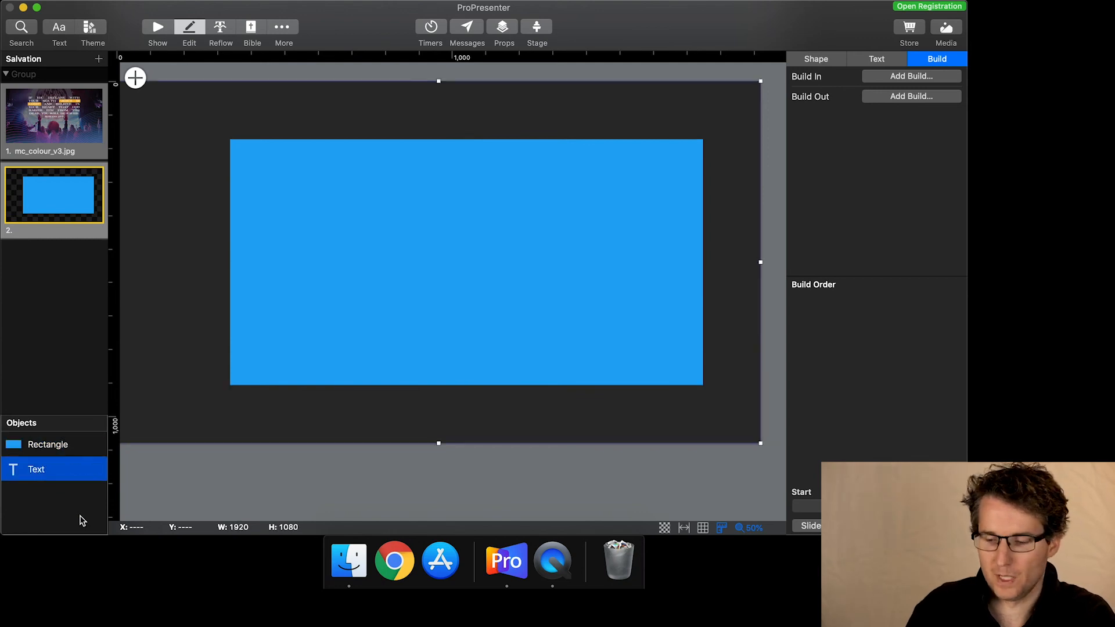
Step: Review the text object's text and shape settings and the editor's Show options
left_click(877, 59)
left_click(816, 59)
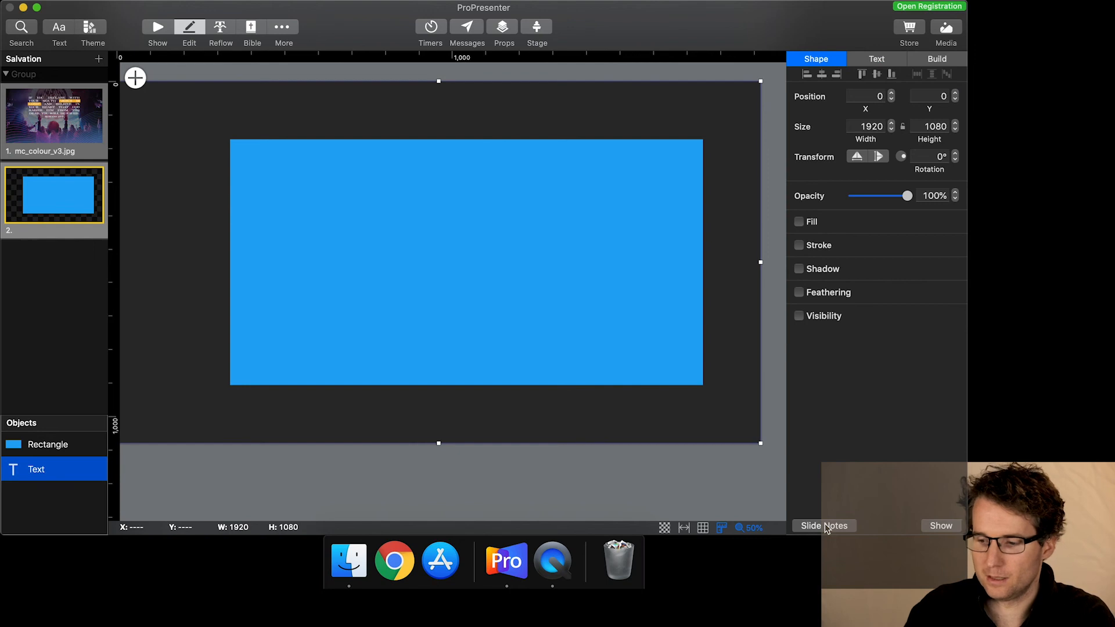
left_click(942, 526)
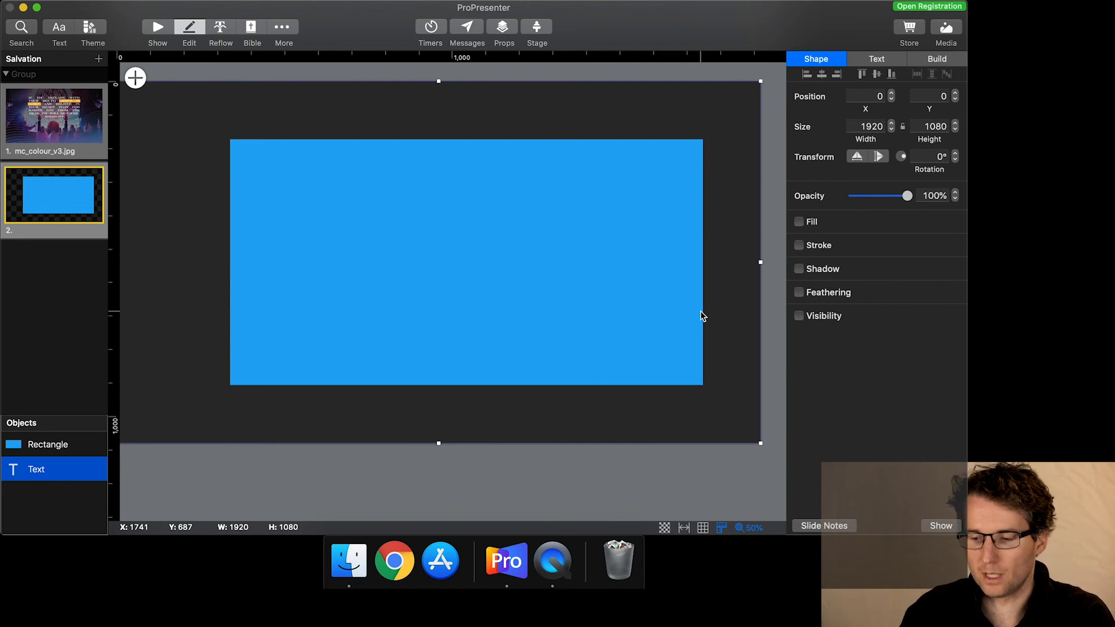
Step: Open the slide notes for the second slide and enter the note "This is a slide note"
left_click(824, 526)
left_click(294, 505)
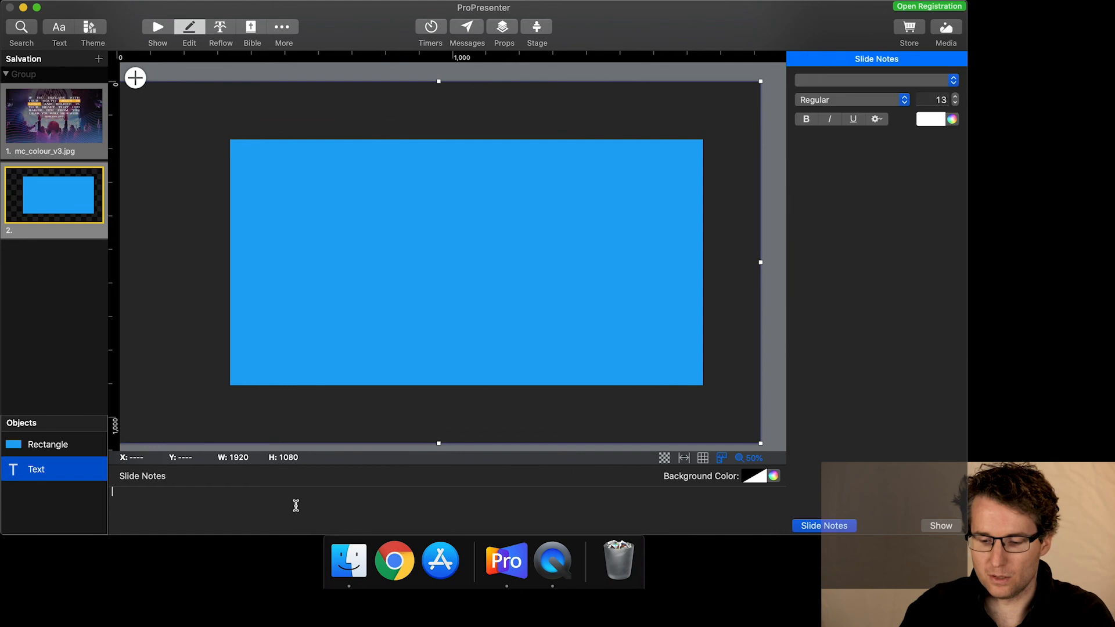
type("This is a slide note")
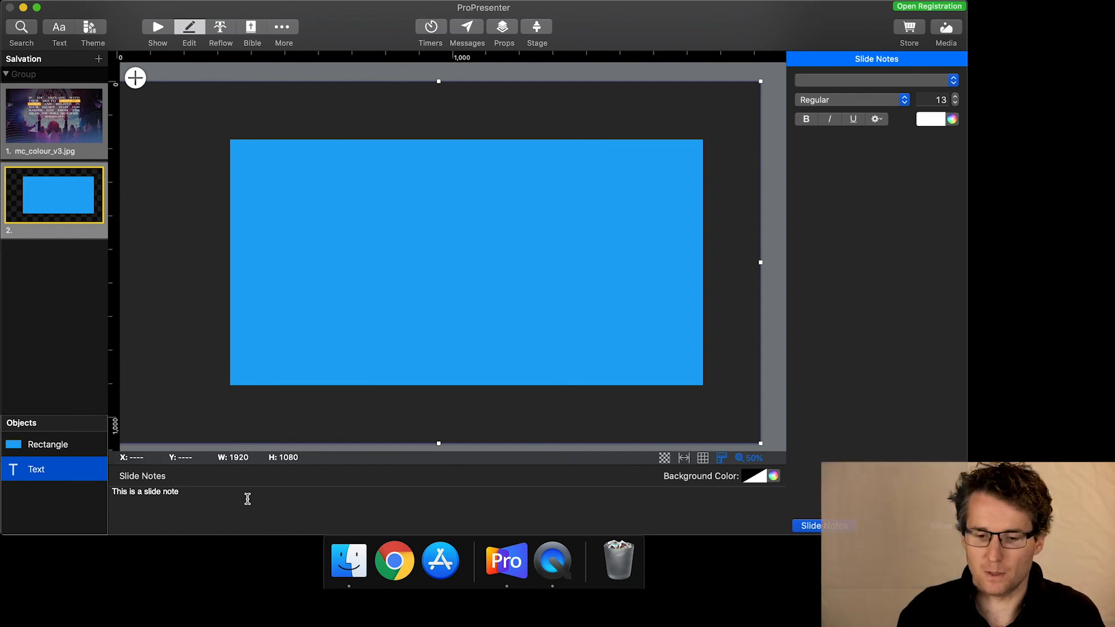
Step: Review the themes available for adding a new slide, including HILLSONG SCRIPTURES 2019 and Lyric Styles
left_click(99, 59)
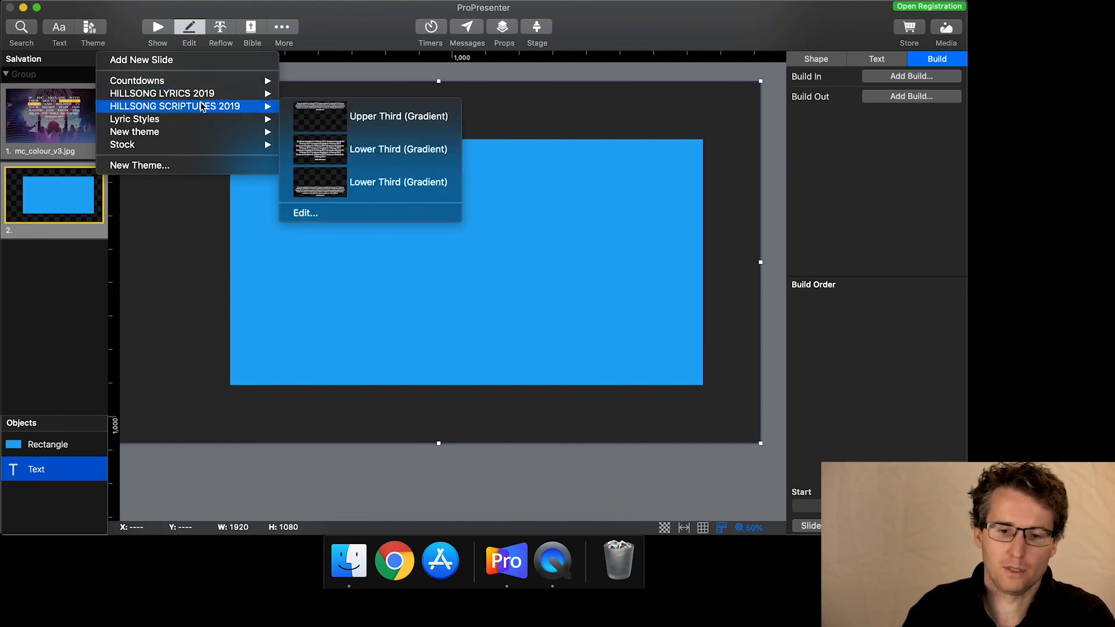
mouse_move(254, 99)
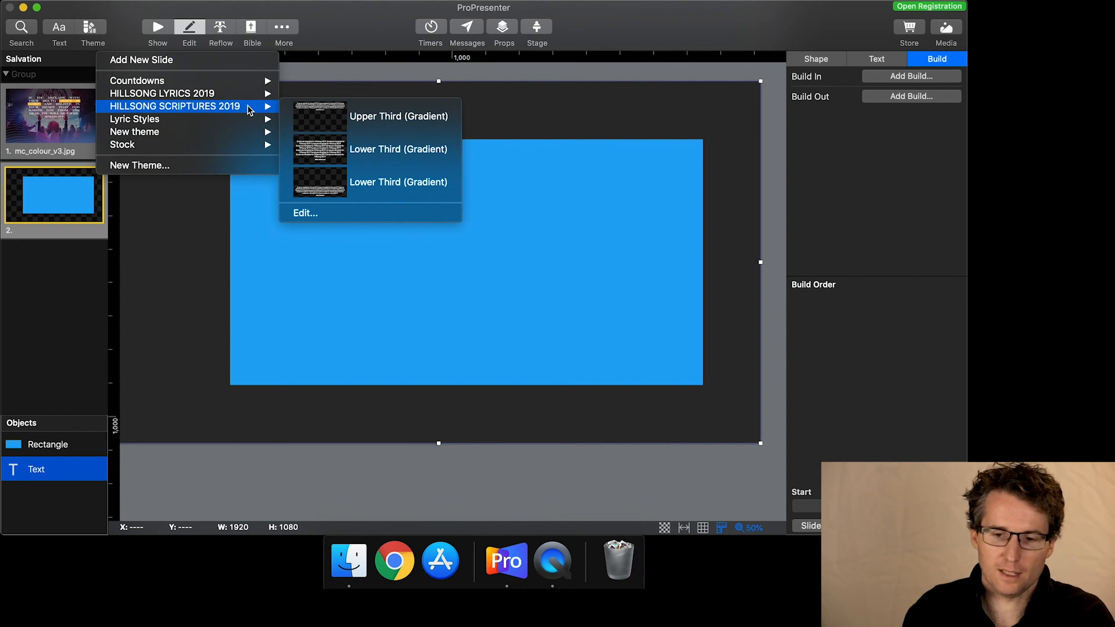
mouse_move(211, 124)
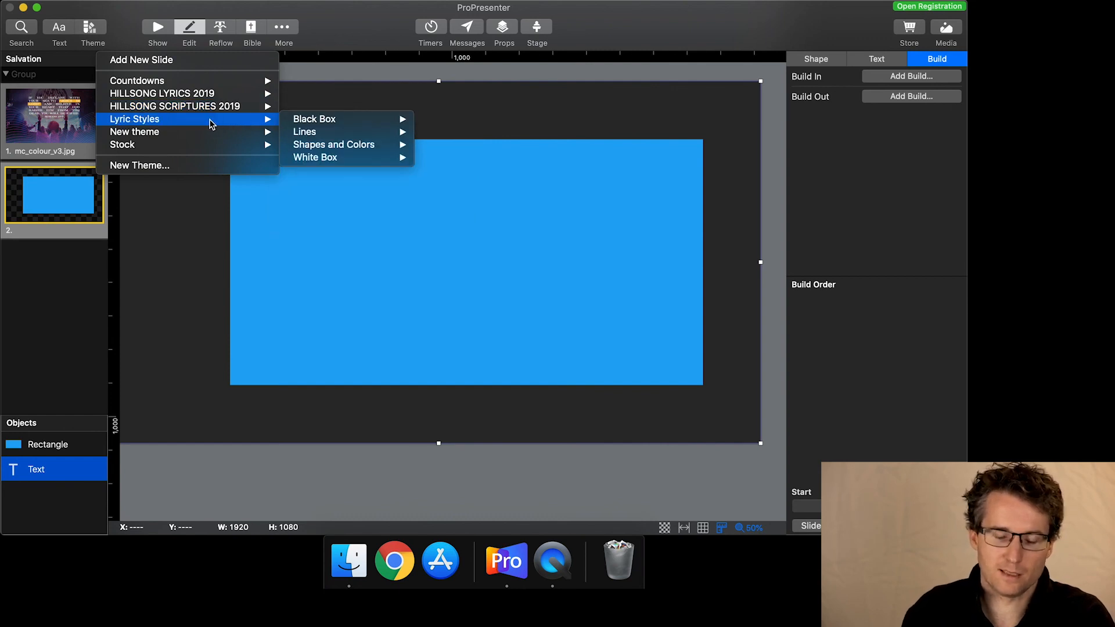